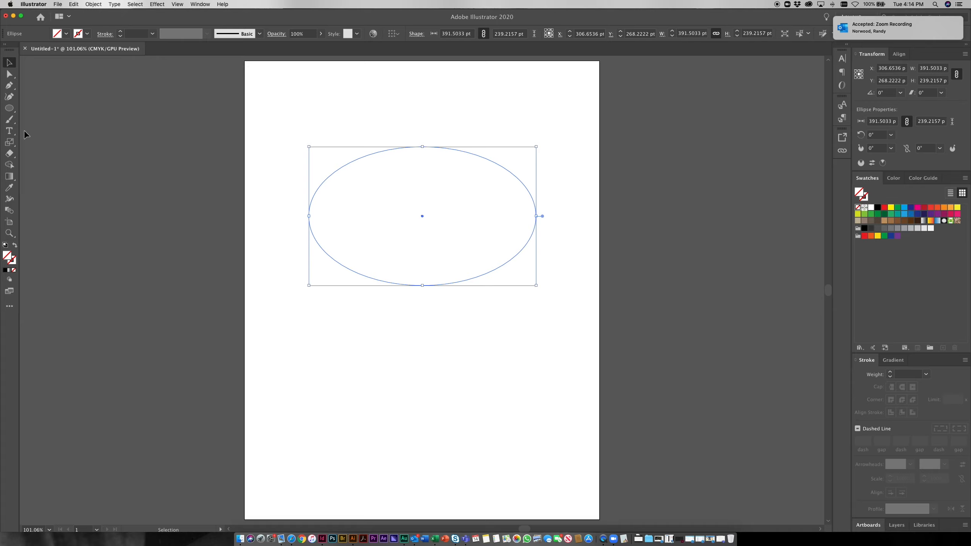
Place type on the ellipse's path with the Type on a Path tool and enter NEW LOGO HERE.
click(11, 131)
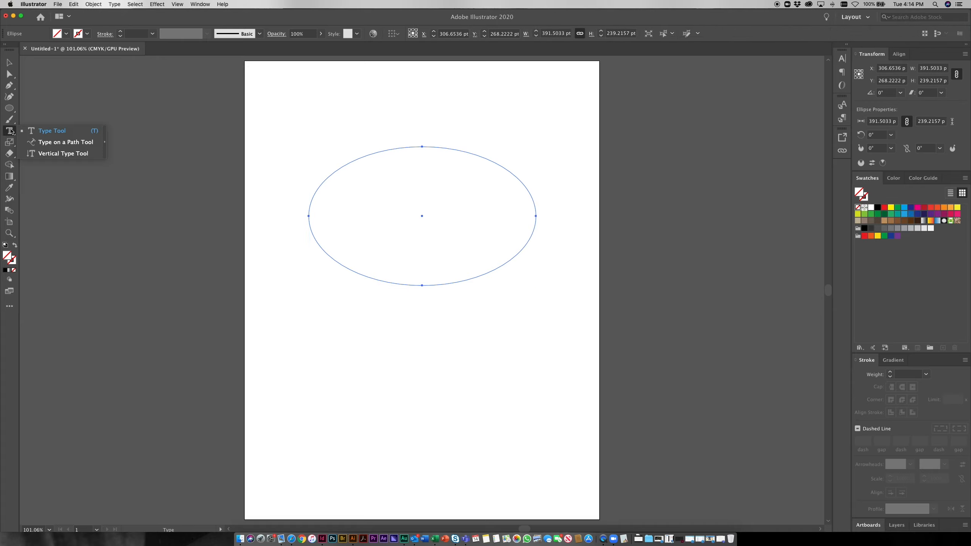
click(49, 142)
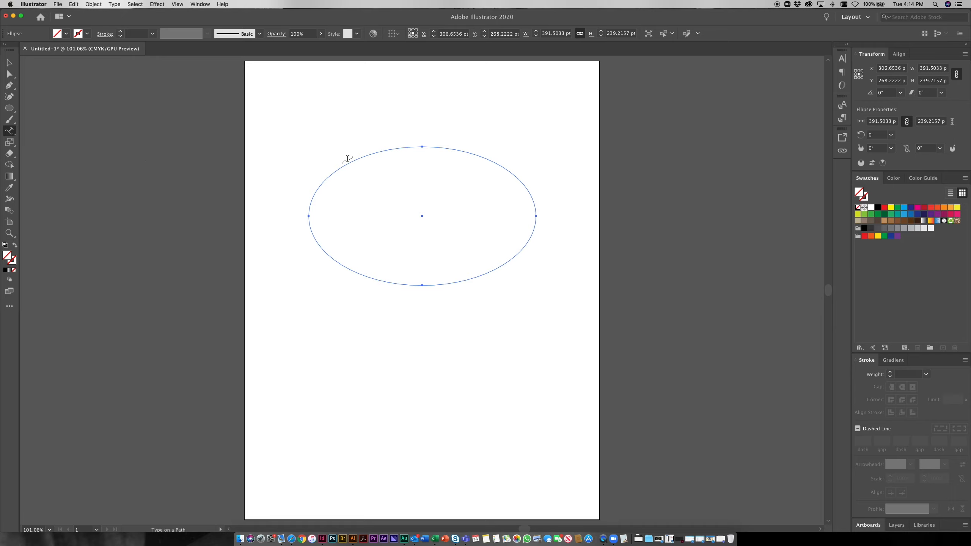
click(382, 150)
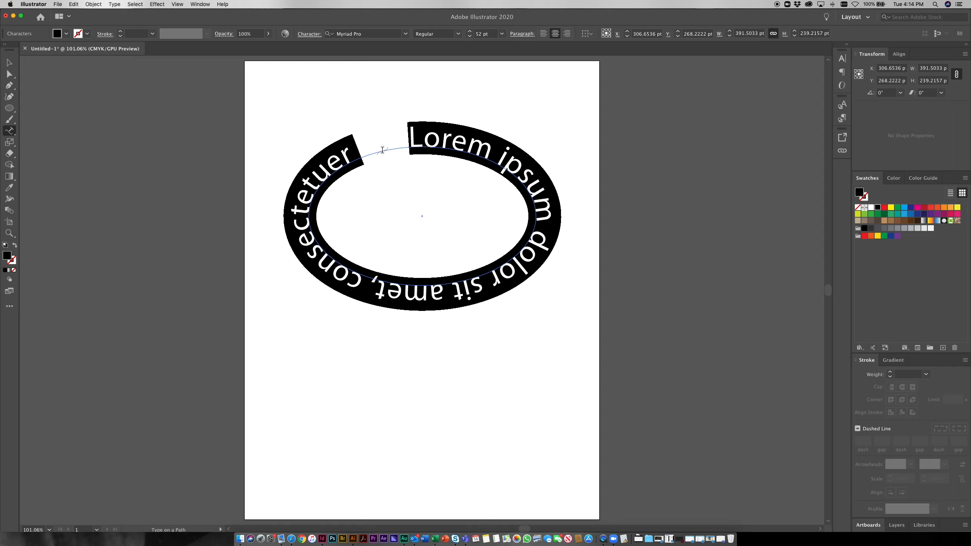
text(NEW LOGO)
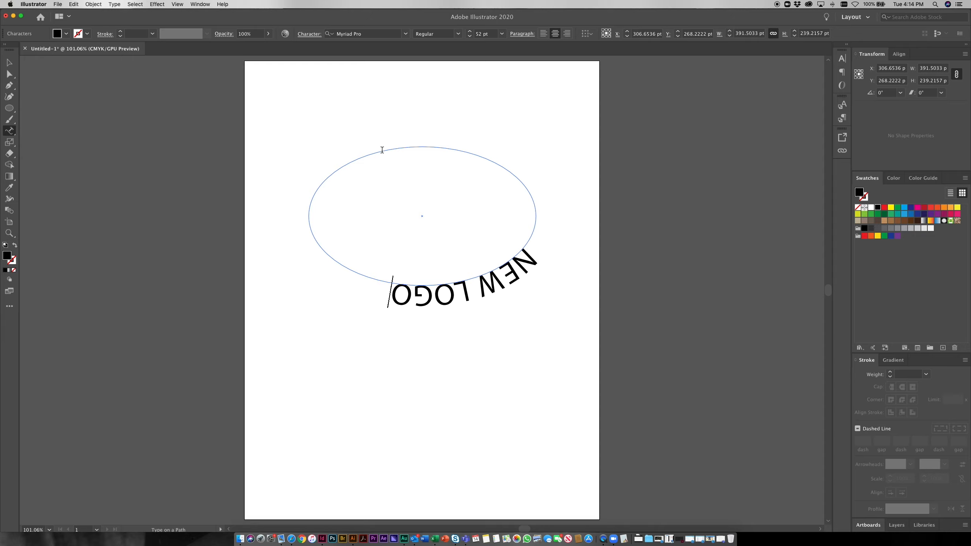
text( HERE)
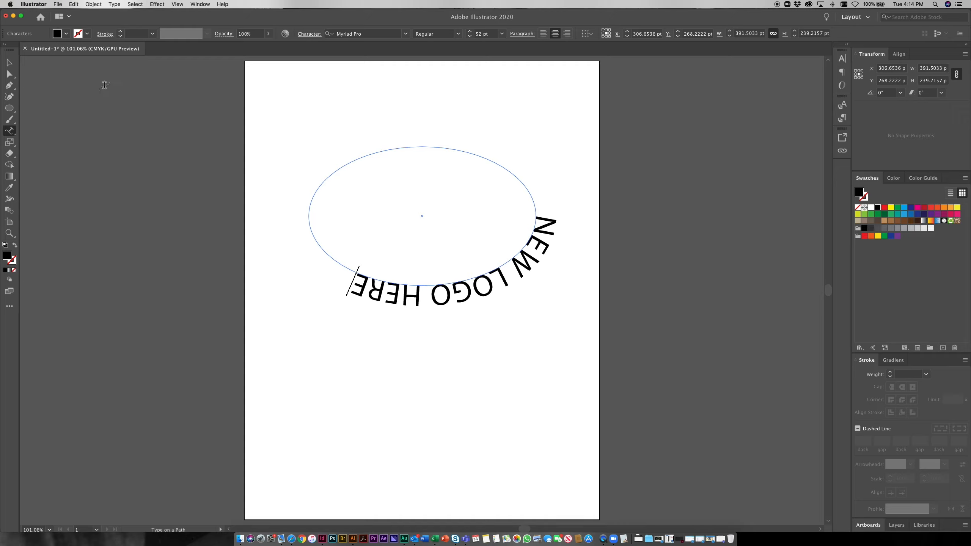
Move the path text's end bracket to the ellipse's left anchor point.
click(12, 78)
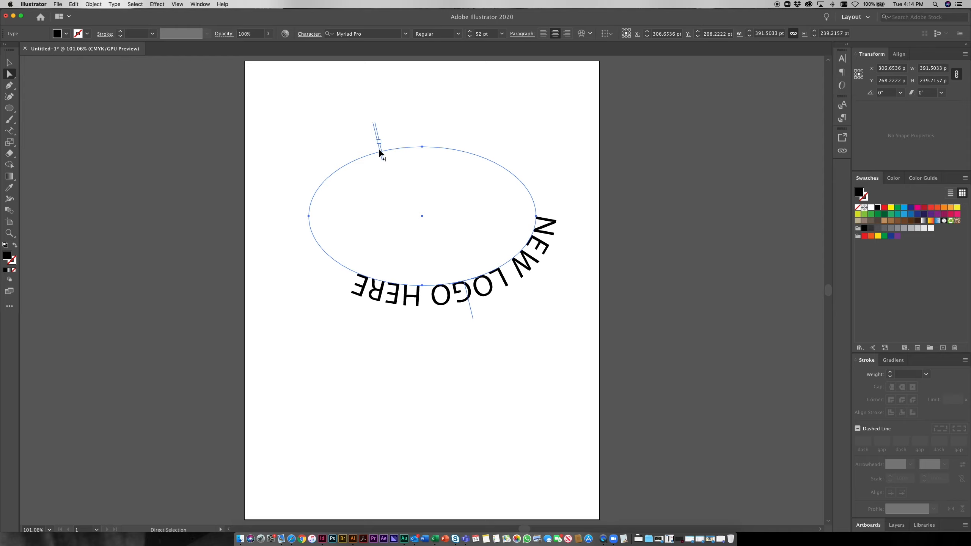
drag(380, 151, 288, 217)
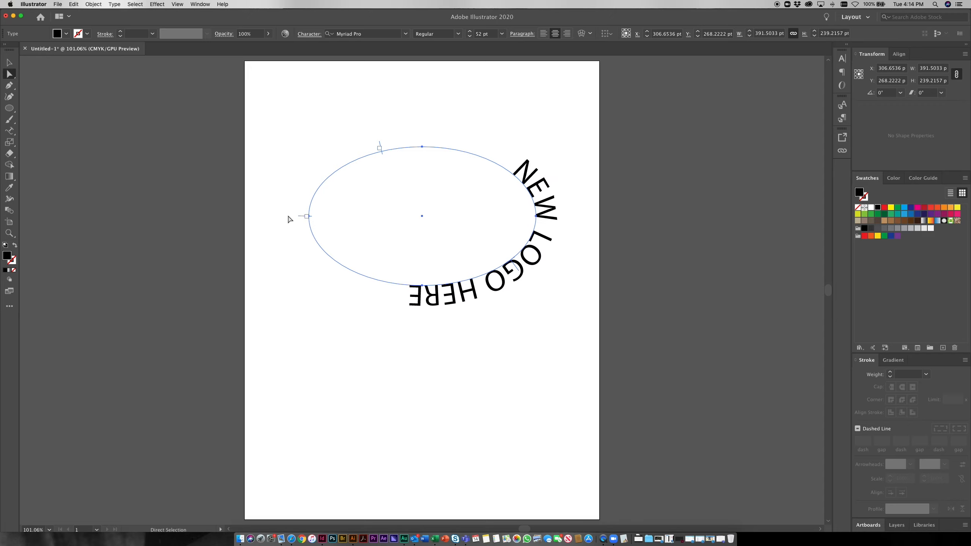
click(550, 151)
click(527, 163)
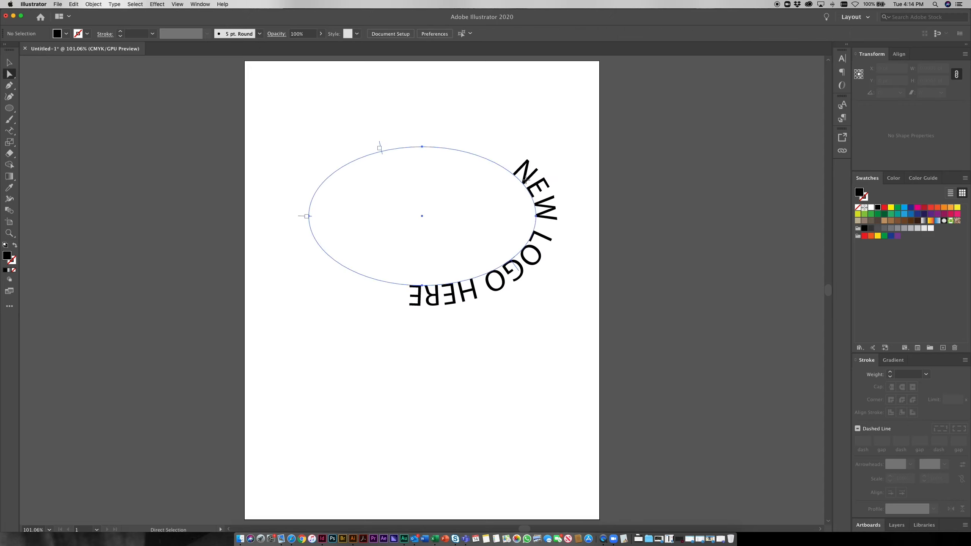
text(t)
text(T)
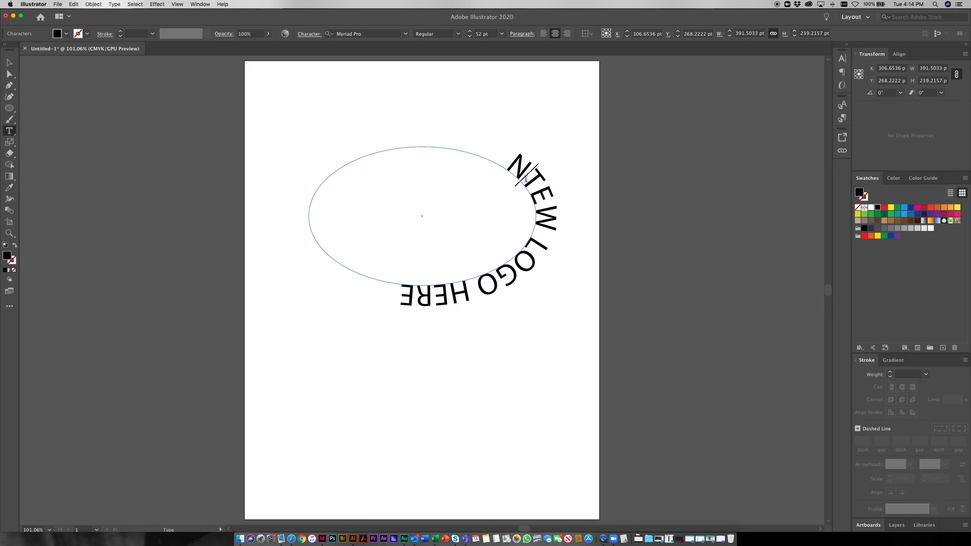
drag(538, 184, 537, 177)
key(BackSpace)
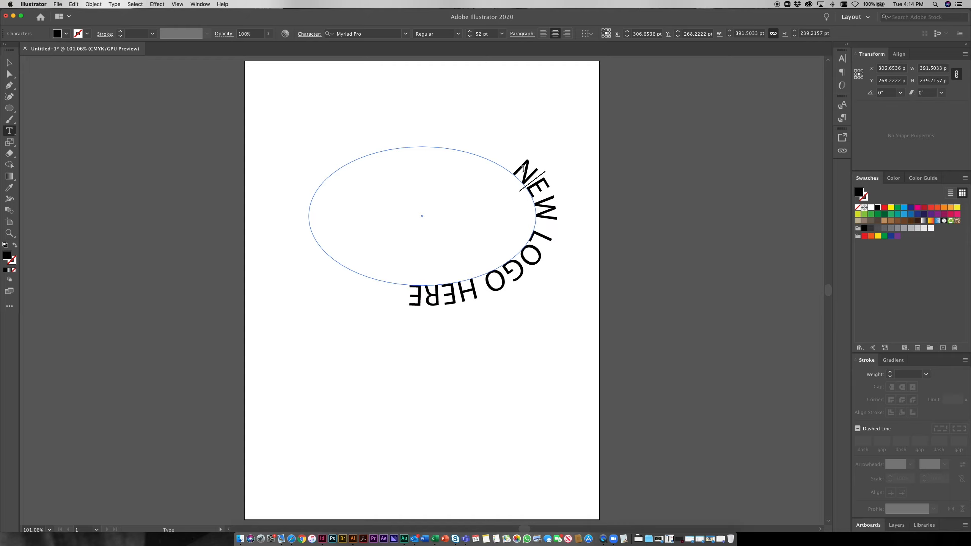
Try left alignment on the entire path text and restore its center alignment.
key(super+a)
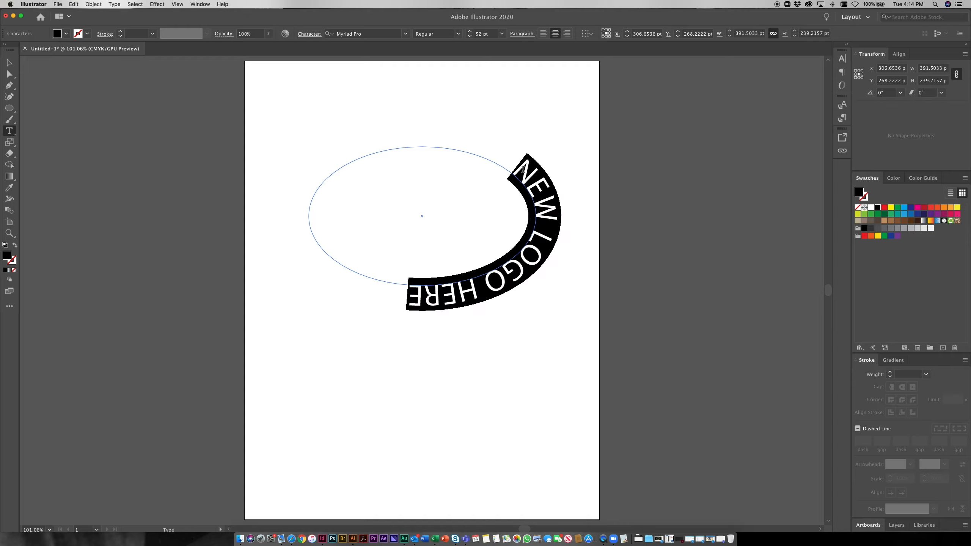
click(543, 34)
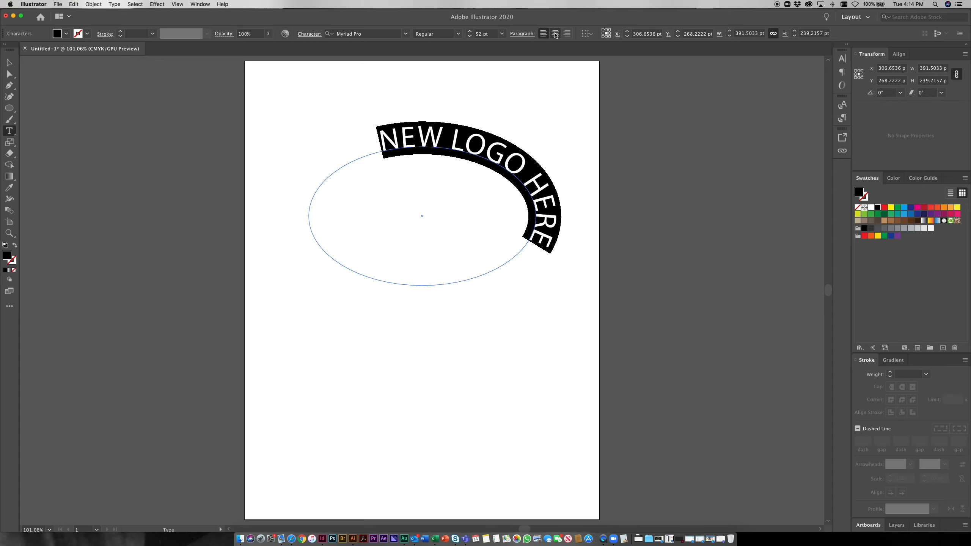
click(567, 34)
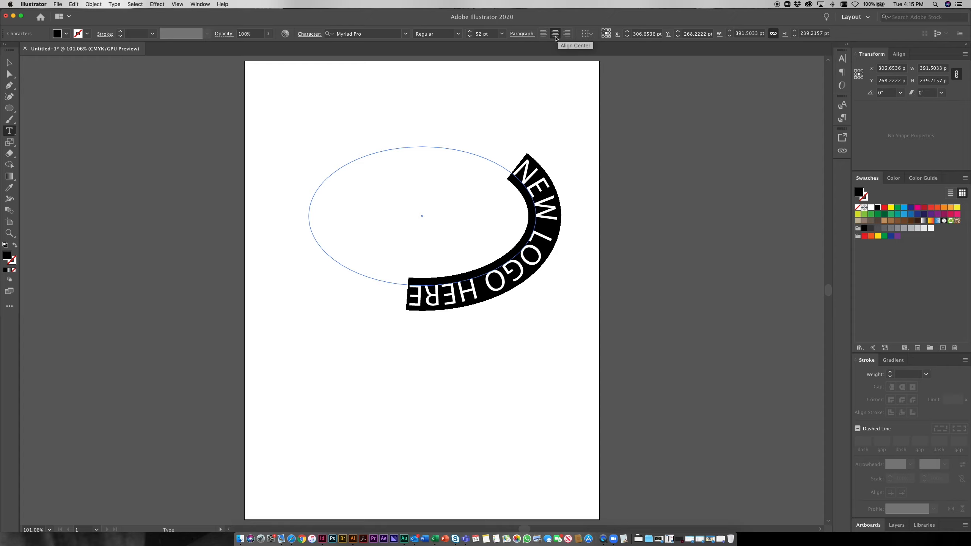
Position the path text's brackets at the ellipse's left and right anchor points, centering NEW LOGO HERE over the top arc.
click(10, 74)
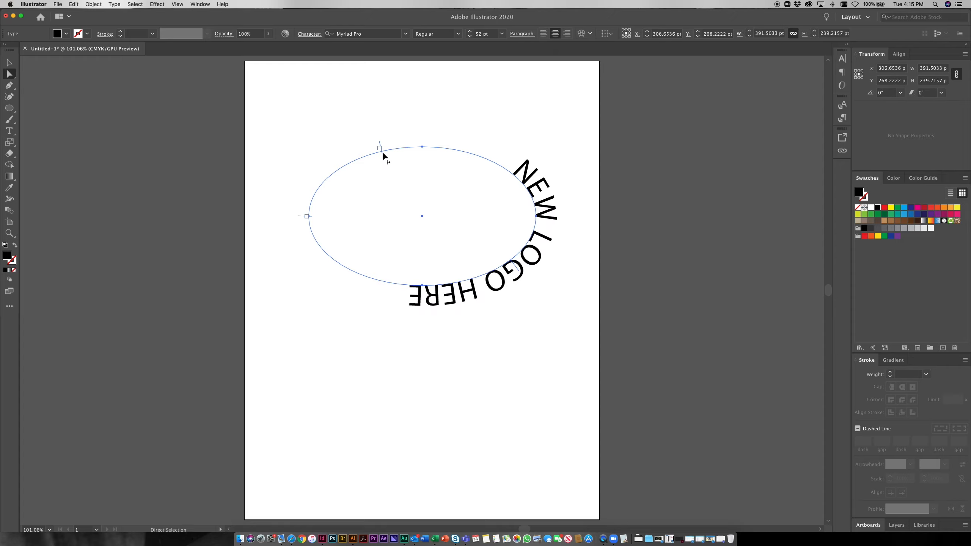
drag(381, 151, 572, 216)
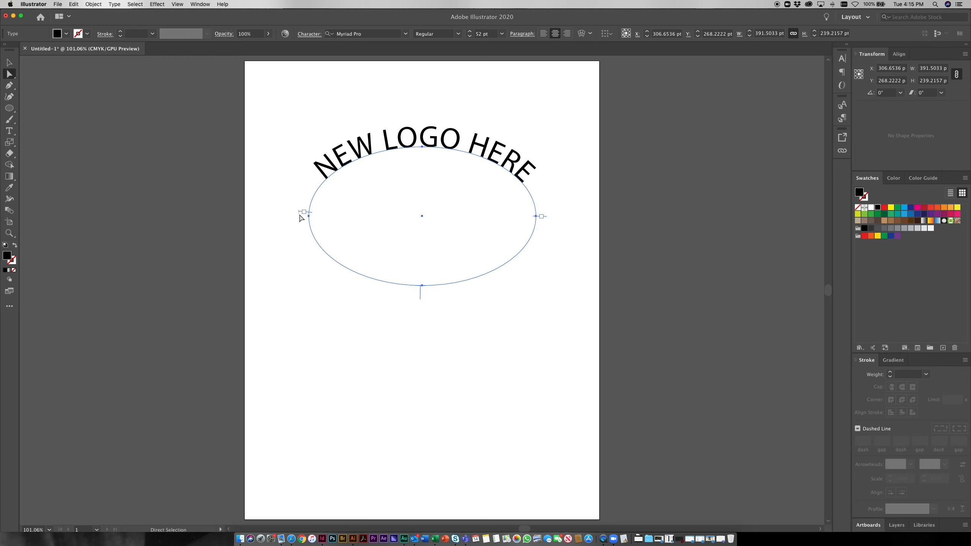
drag(308, 216, 307, 219)
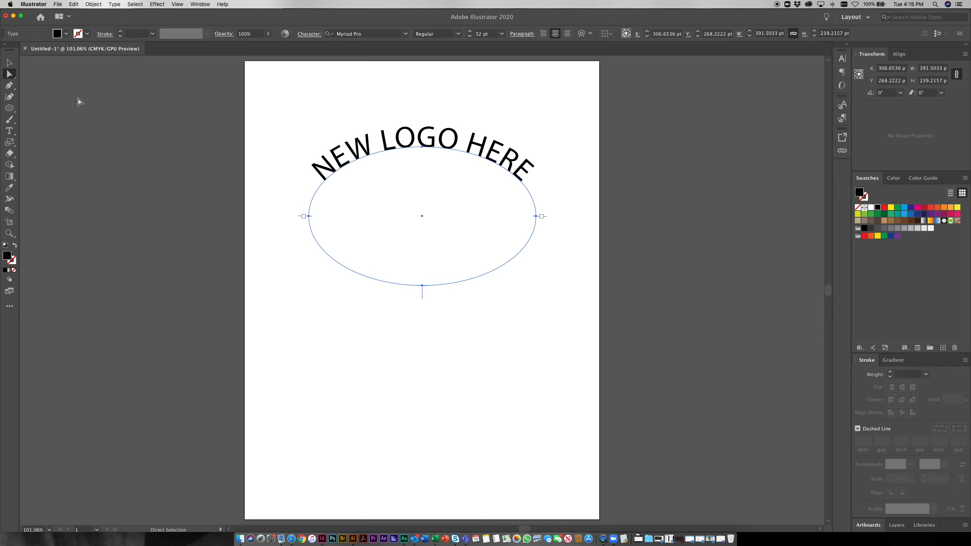
Set the font of the whole NEW LOGO HERE text to Helvetica Bold.
click(10, 130)
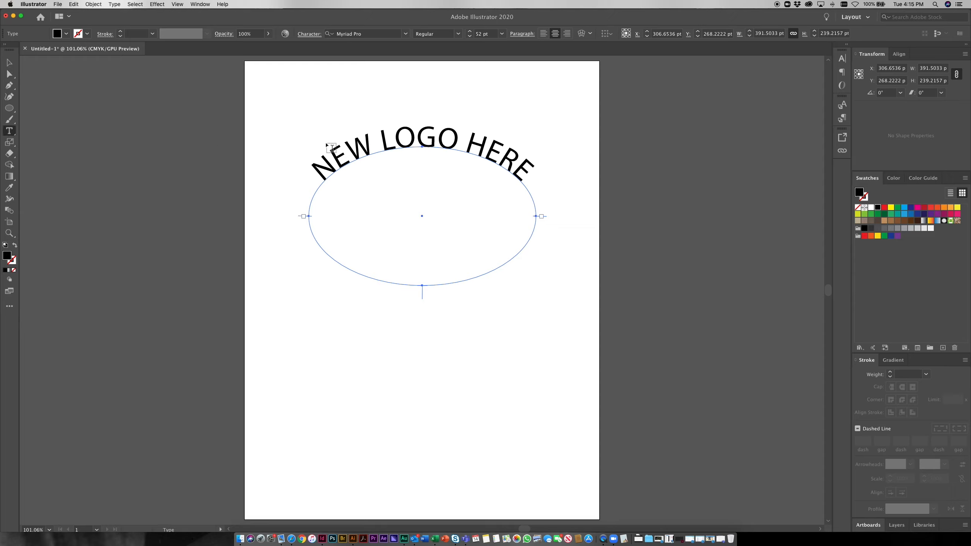
triple_click(354, 149)
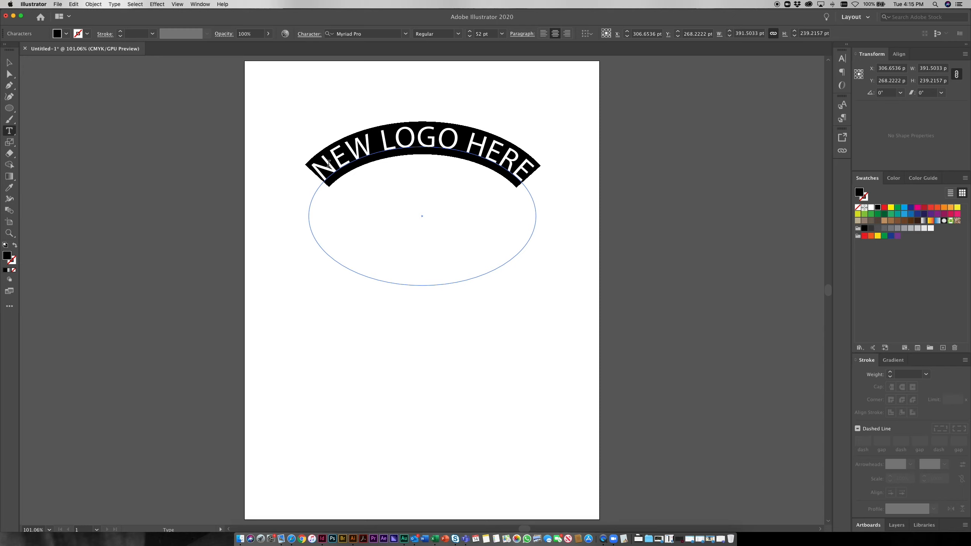
click(376, 34)
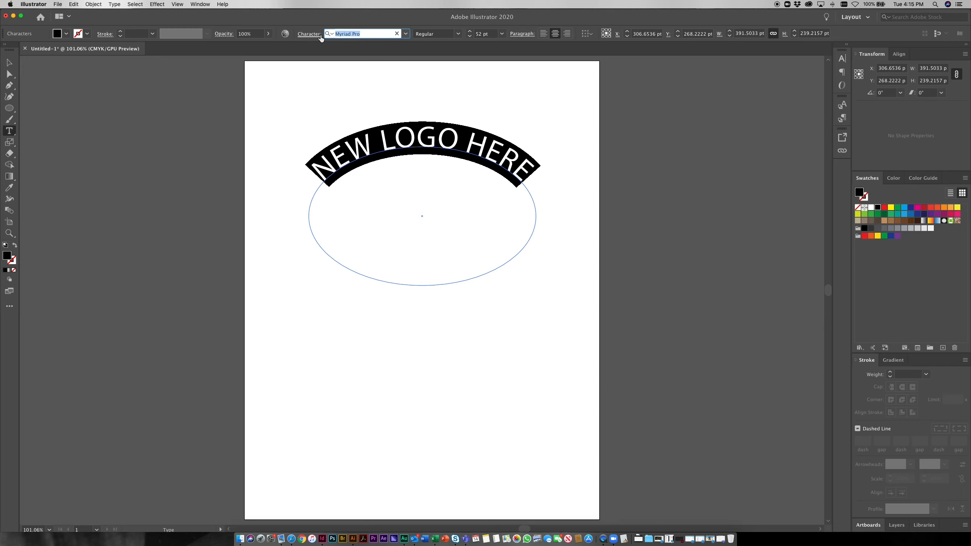
text(hel)
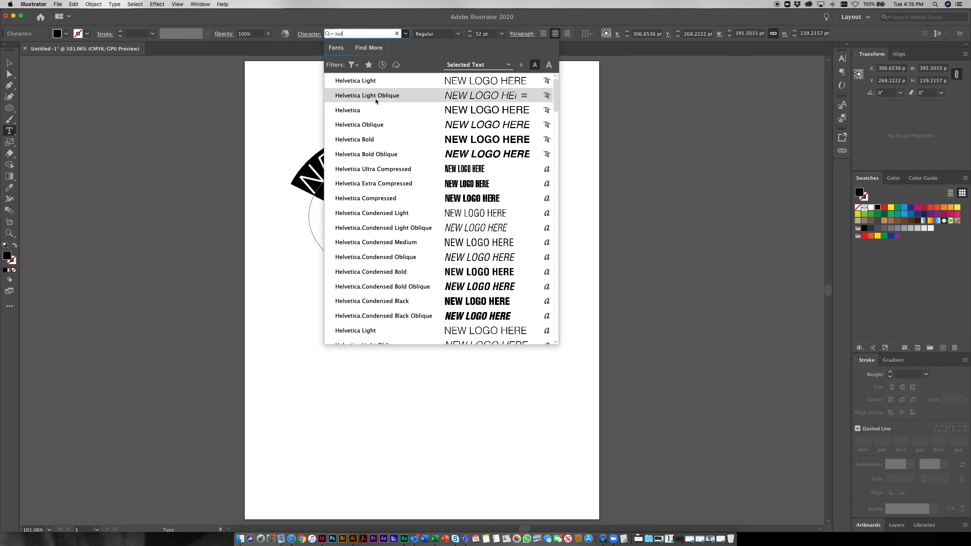
click(490, 144)
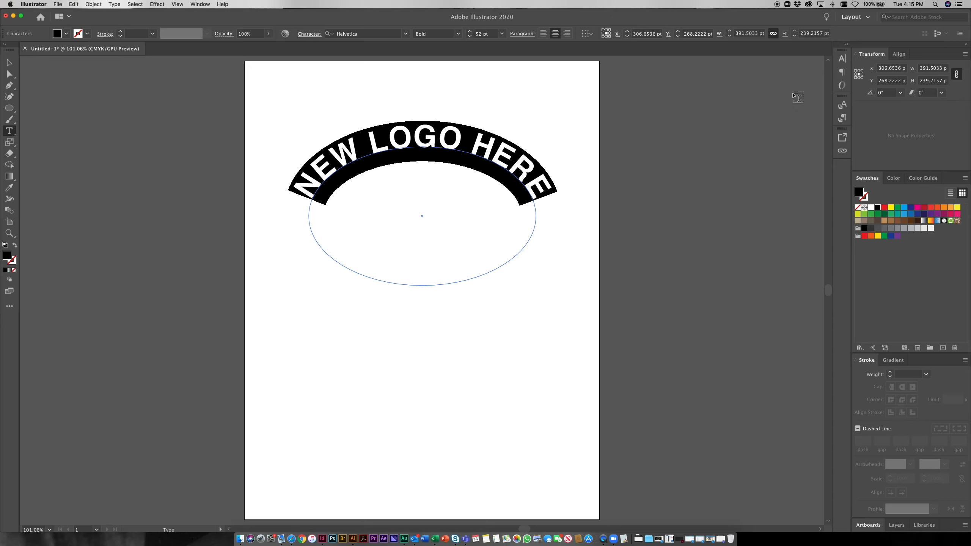
Set the tracking of the NEW LOGO HERE text to 0.
click(843, 59)
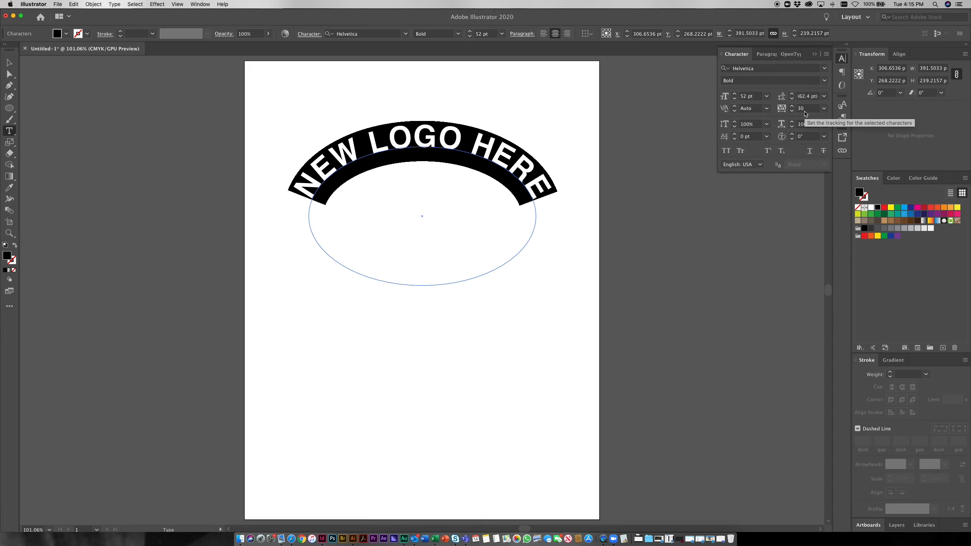
click(808, 109)
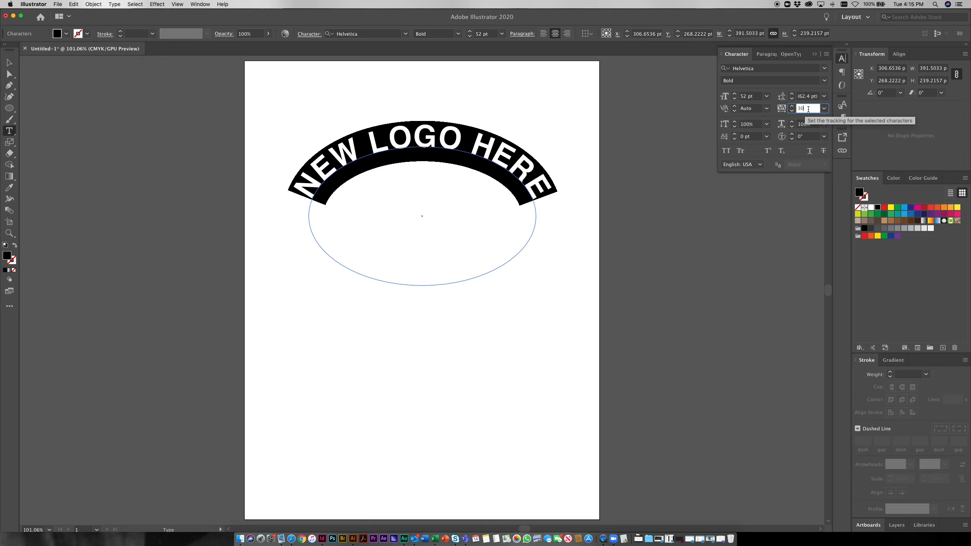
drag(810, 108, 797, 109)
text(0)
key(Return)
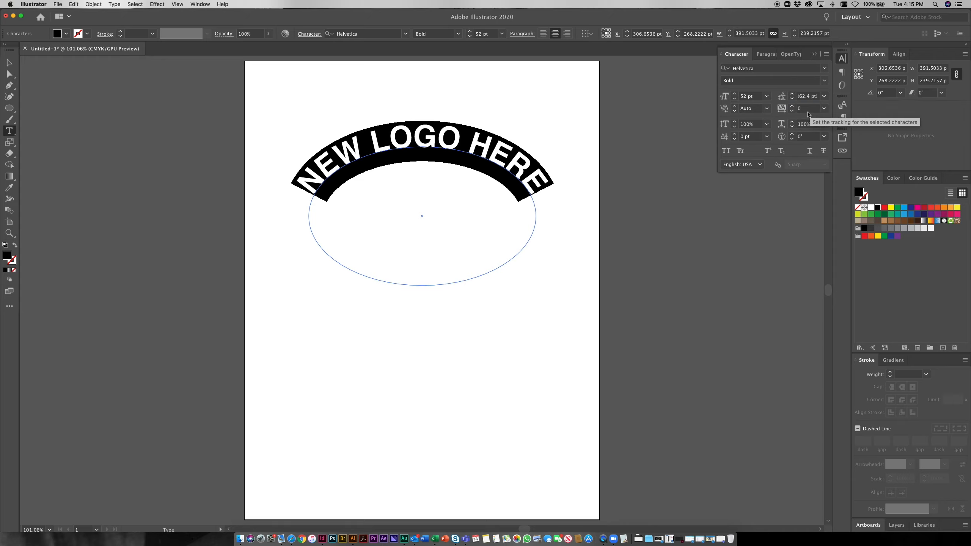
Set the tracking of the letter E in the word NEW to -30.
click(329, 169)
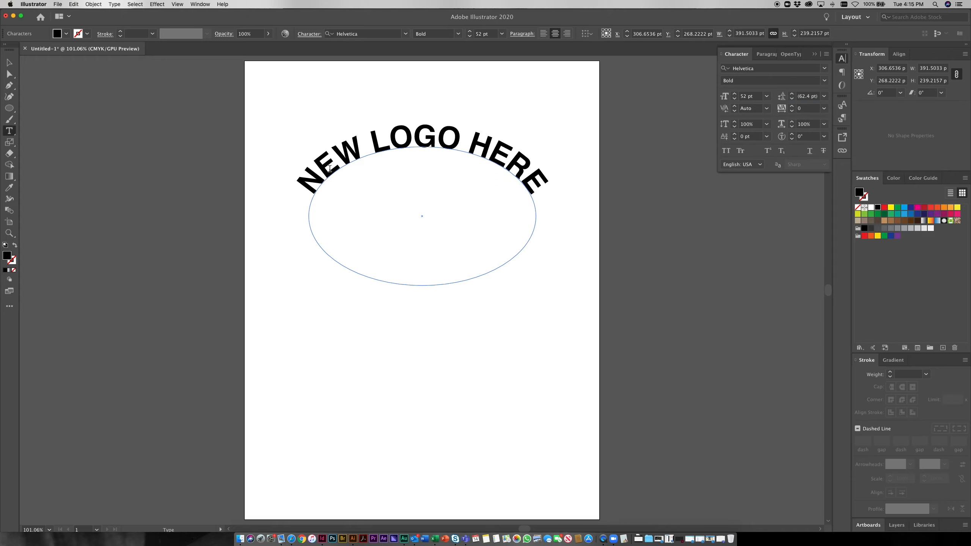
drag(330, 168, 327, 173)
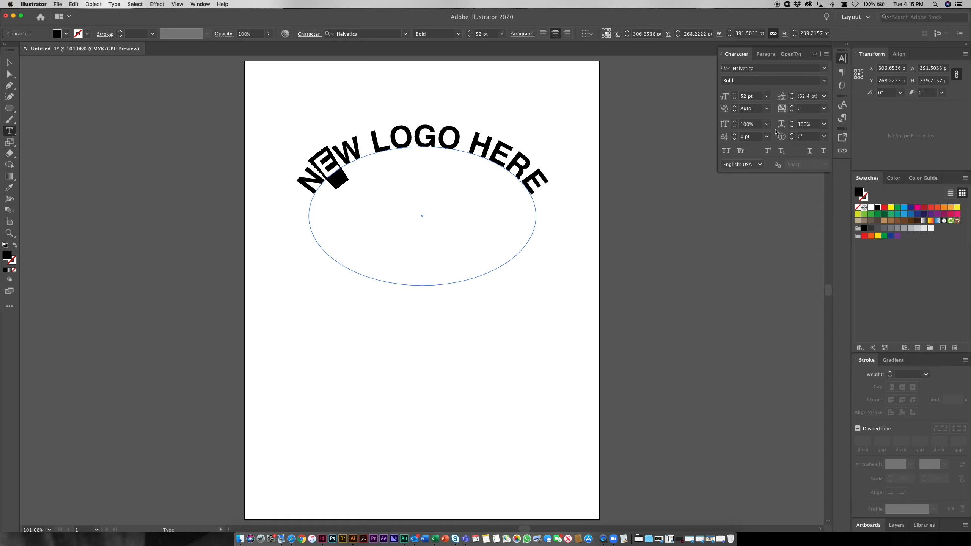
click(792, 111)
click(791, 111)
click(792, 111)
click(792, 111)
click(792, 111)
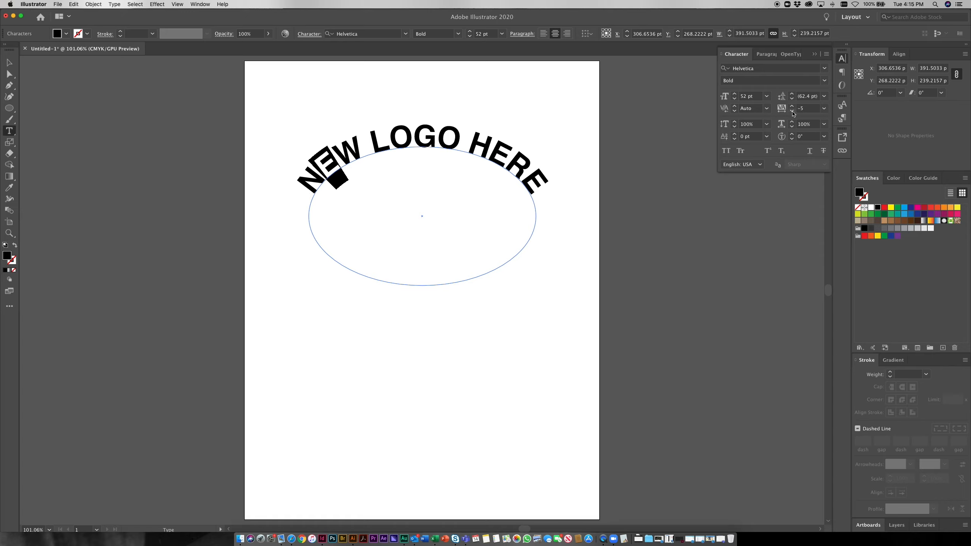
click(792, 111)
click(792, 111)
click(792, 111)
click(792, 111)
click(792, 112)
click(792, 111)
click(792, 111)
click(792, 112)
click(792, 112)
click(791, 111)
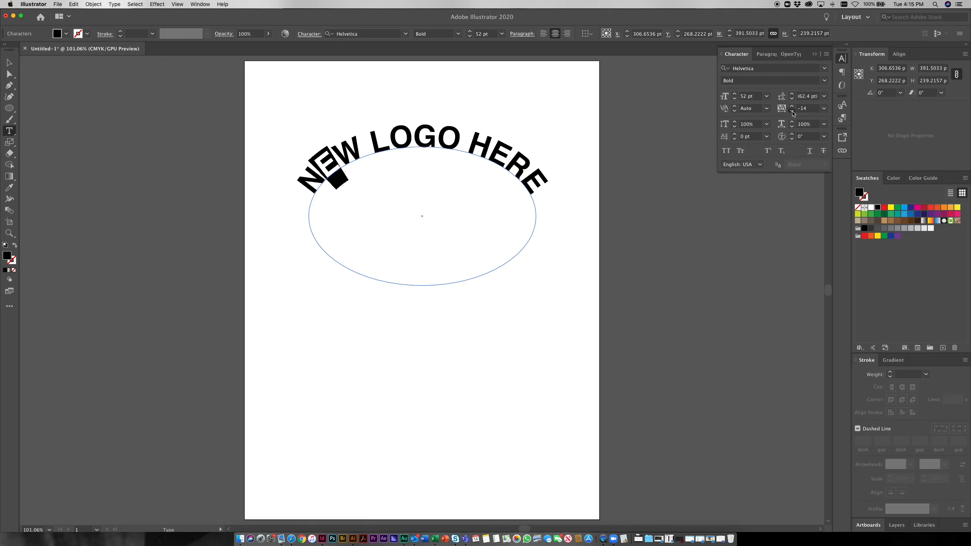
click(802, 111)
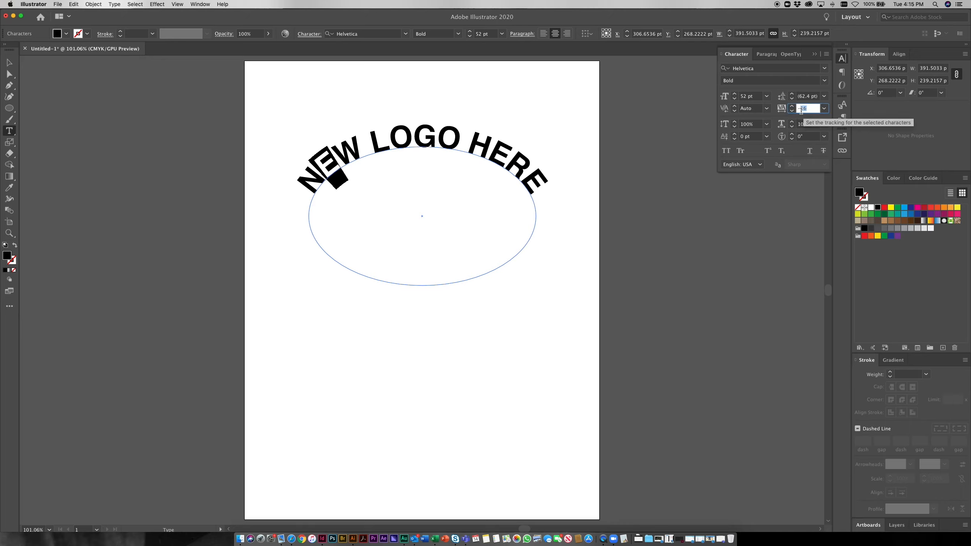
key(Return)
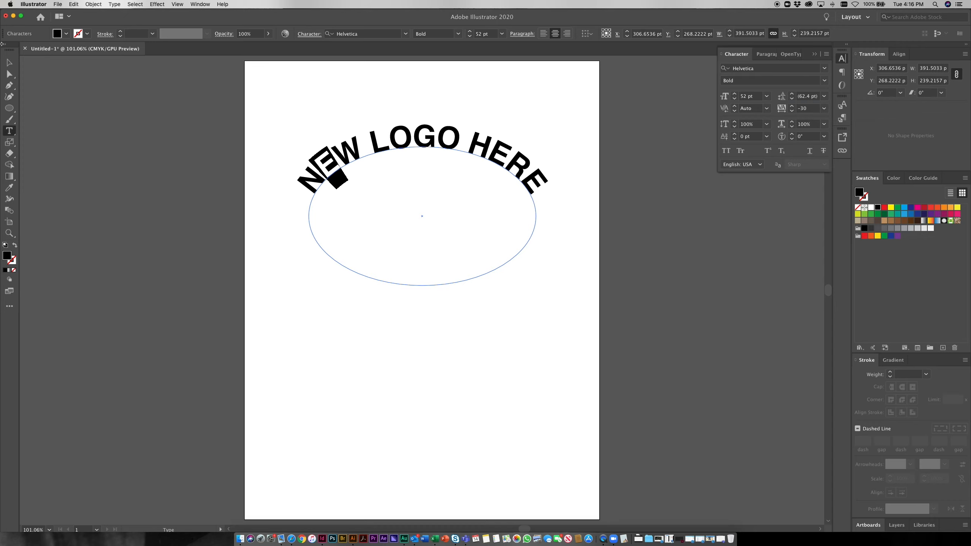
Move the path text up to about X 306 pt, Y 218.5 pt, and fine-tune its left bracket at the ellipse's side anchor.
key(Escape)
click(501, 121)
click(476, 152)
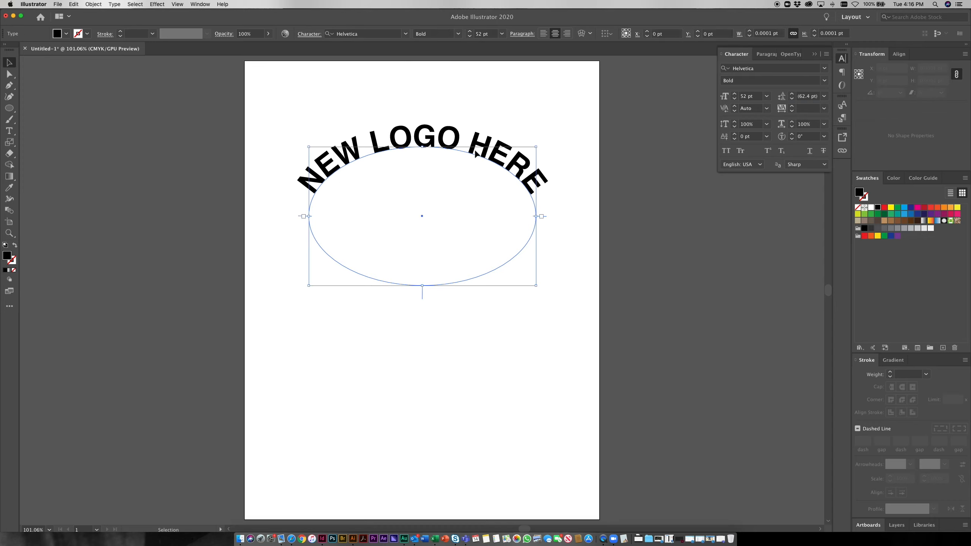
drag(475, 152, 446, 128)
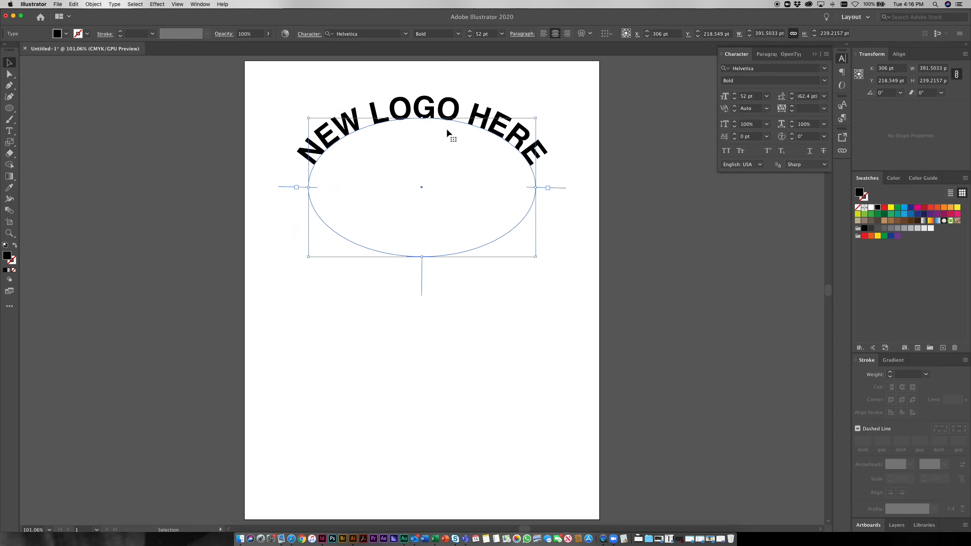
click(9, 74)
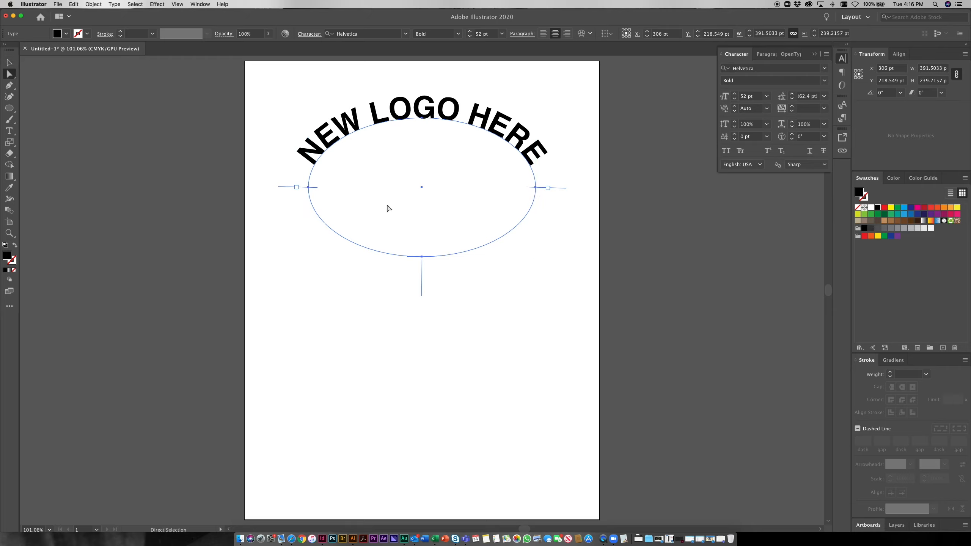
mouse_move(284, 186)
mouse_down()
mouse_move(296, 242)
mouse_move(278, 171)
mouse_move(284, 188)
mouse_up()
Draw a black-filled ellipse about 404 by 231 pt below the NEW LOGO HERE text, roughly centered on the artboard's width.
click(9, 109)
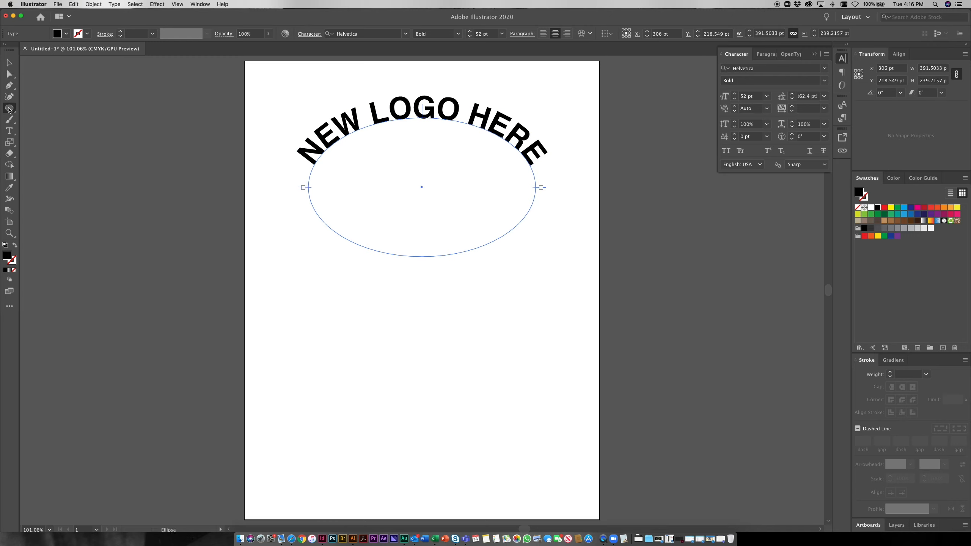
drag(305, 228, 540, 363)
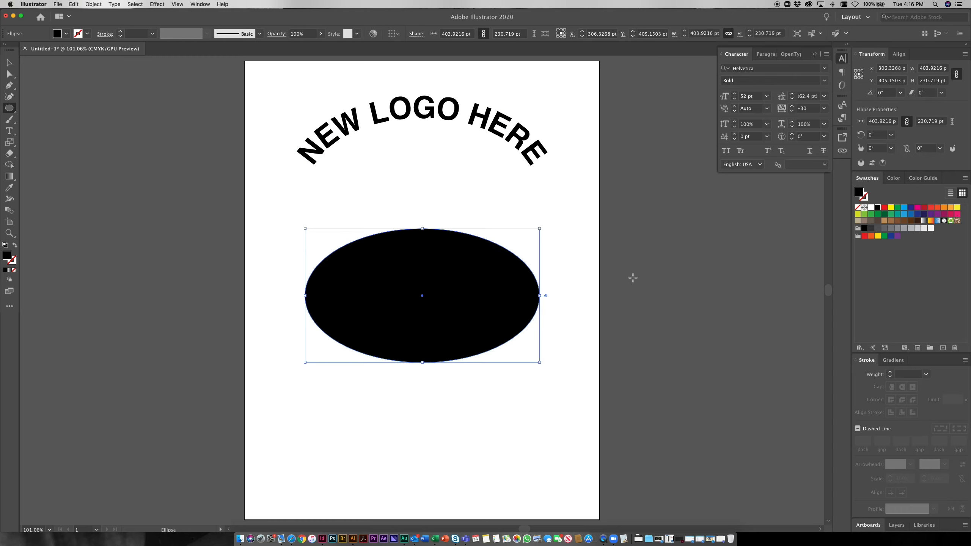
Remove the black ellipse's fill and place the text NEW LOGO along its path with the Type on a Path tool.
click(9, 63)
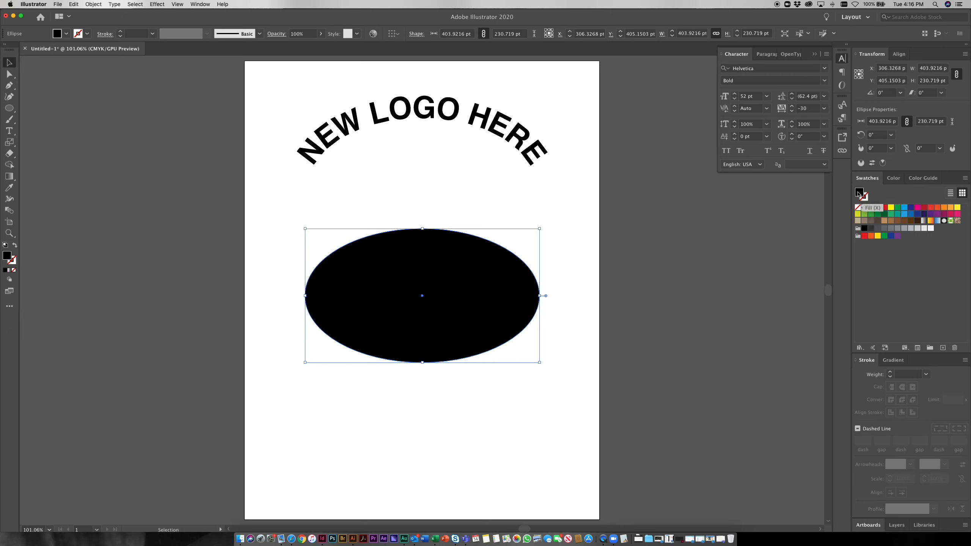
click(857, 207)
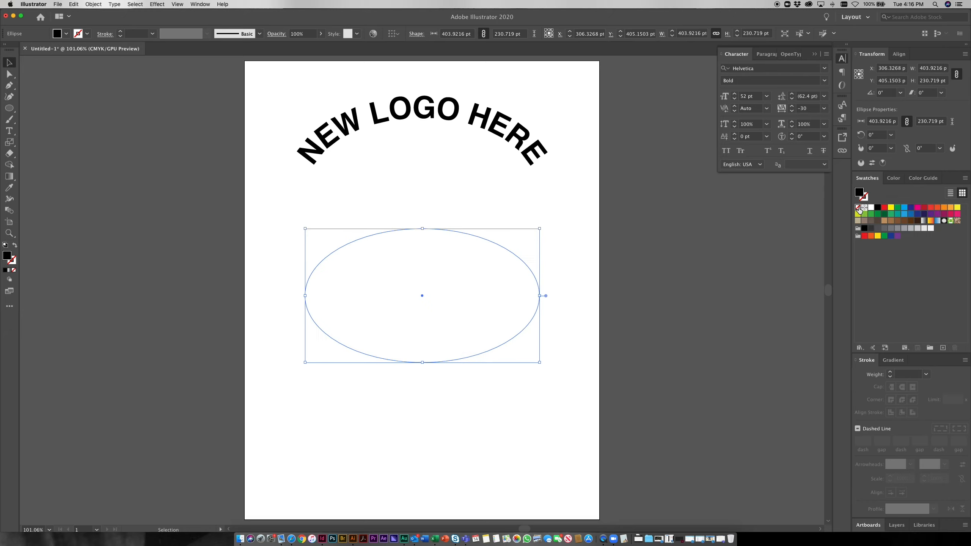
drag(9, 131, 58, 146)
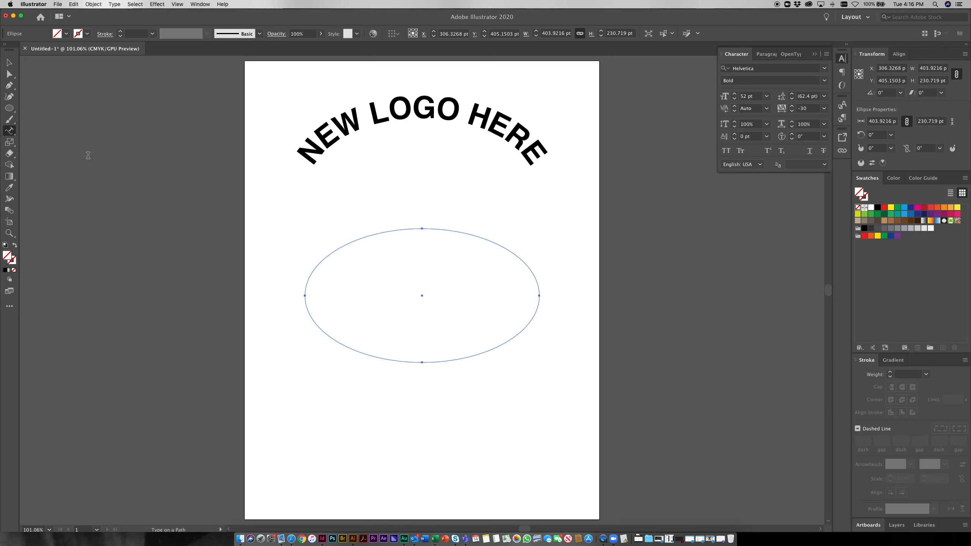
click(426, 361)
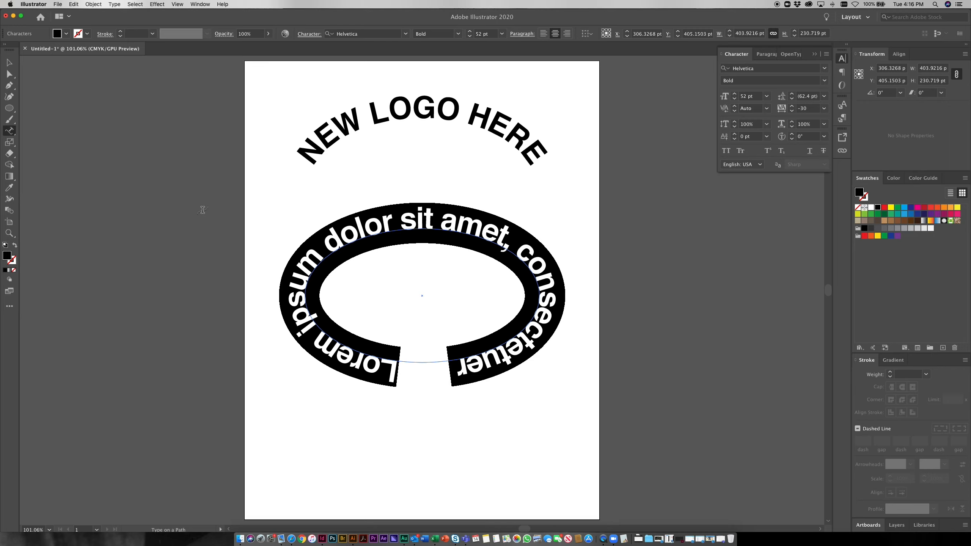
text(NEW LOGO)
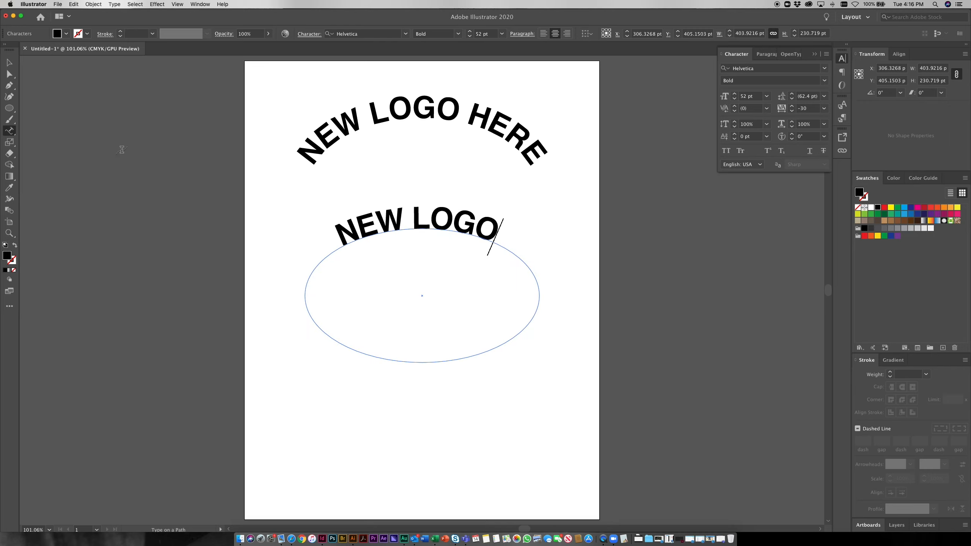
Flip the NEW LOGO path text to the inside of the ellipse, centered along its bottom curve.
click(10, 74)
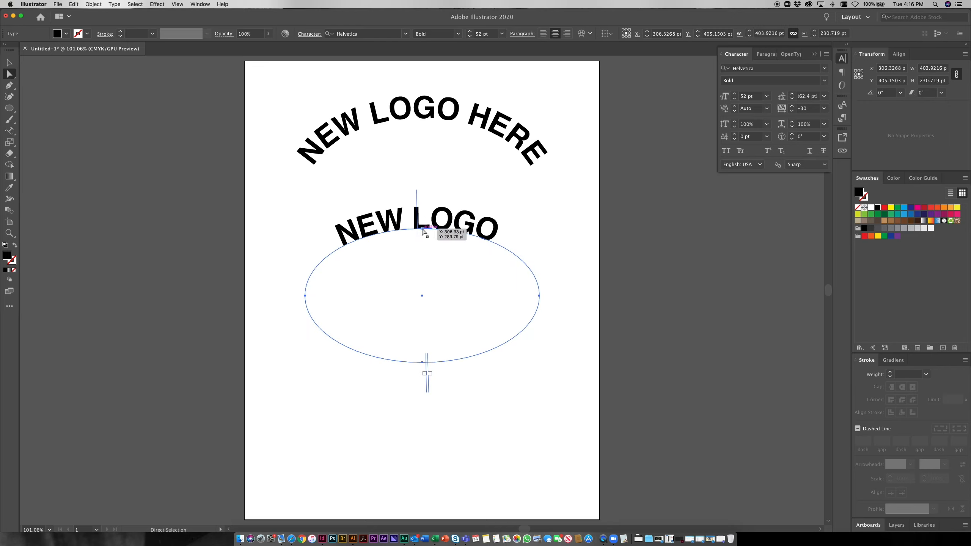
mouse_move(422, 229)
mouse_down()
mouse_move(444, 266)
mouse_move(422, 244)
mouse_up()
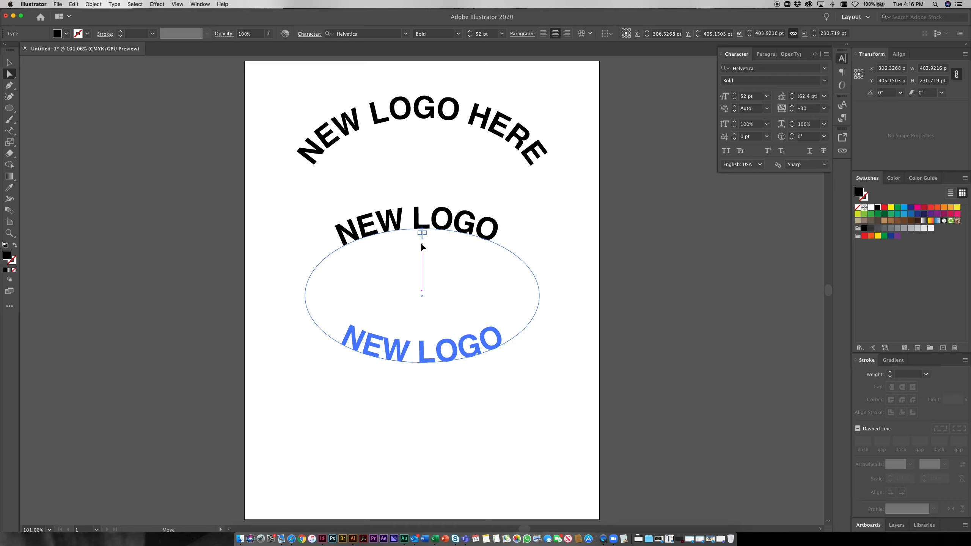
drag(421, 243, 420, 244)
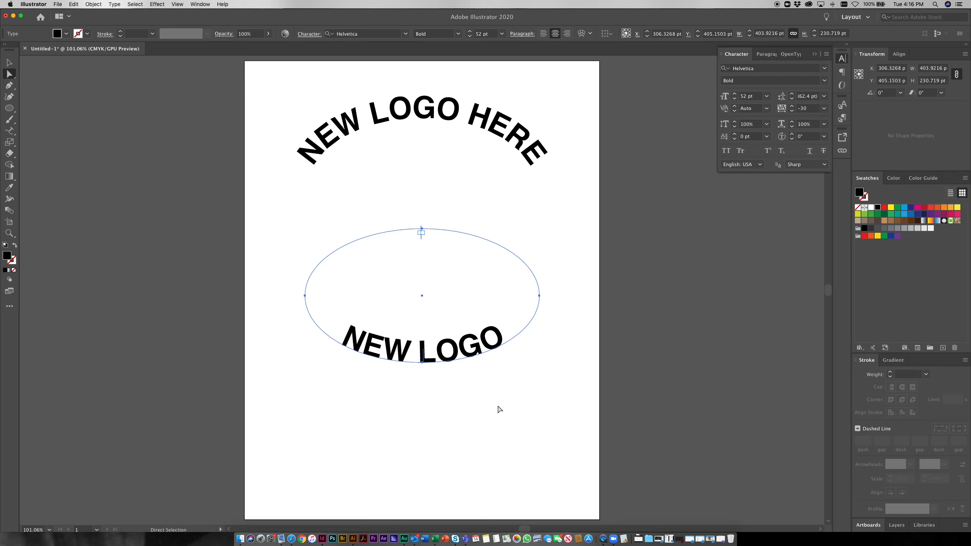
Set the font size of the flipped NEW LOGO text to 70 pt.
triple_click(444, 352)
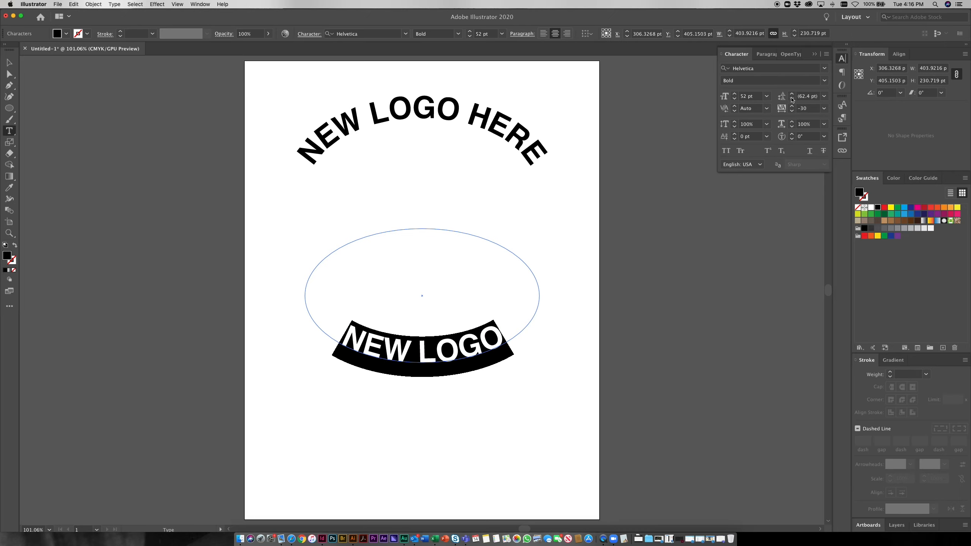
click(742, 97)
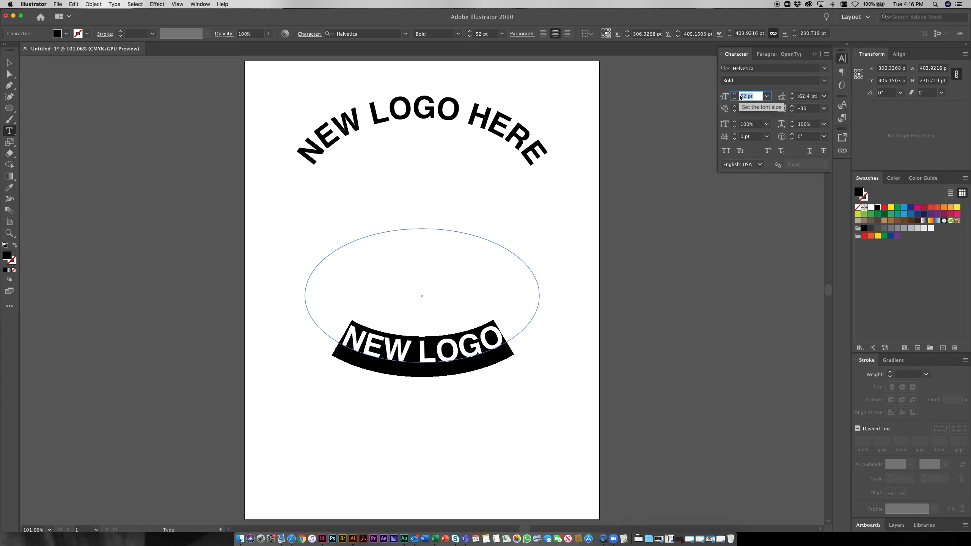
text(70)
key(Return)
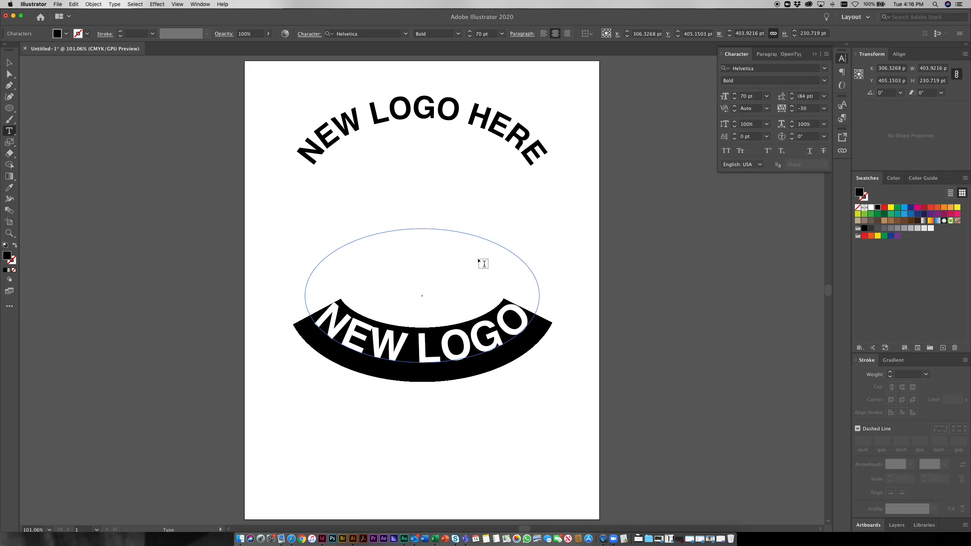
Move the flipped NEW LOGO path text straight up to about Y 241.8 pt, beneath NEW LOGO HERE, and deselect it.
drag(368, 342, 413, 357)
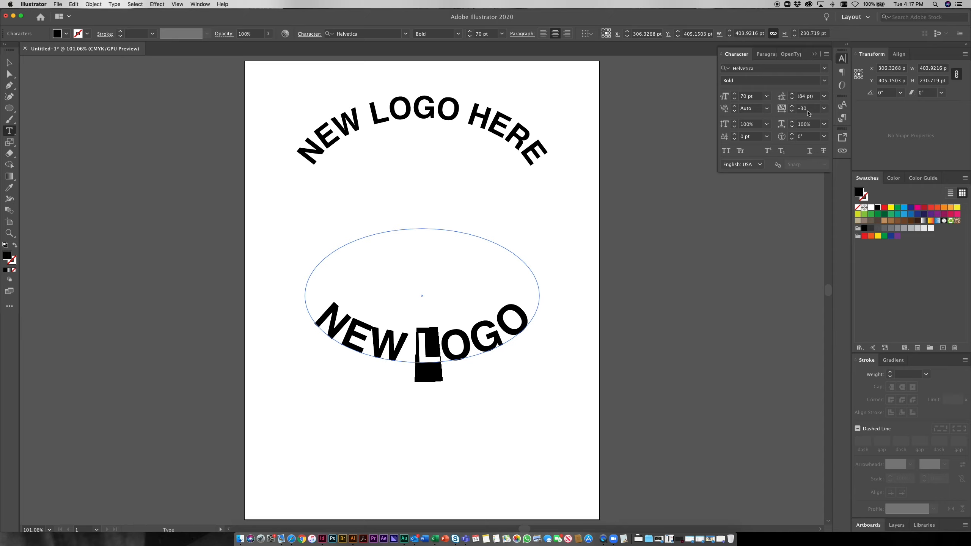
drag(446, 353, 419, 348)
click(9, 62)
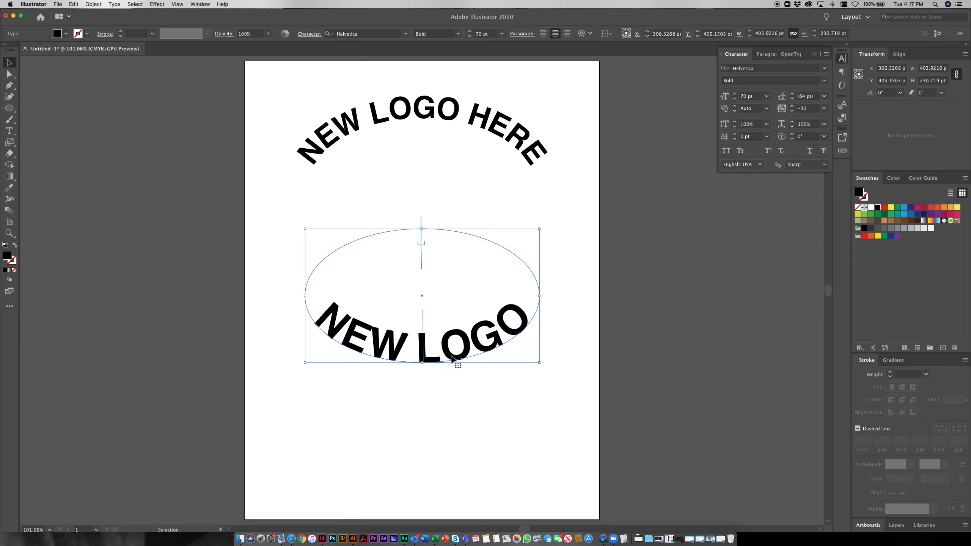
drag(452, 361, 454, 267)
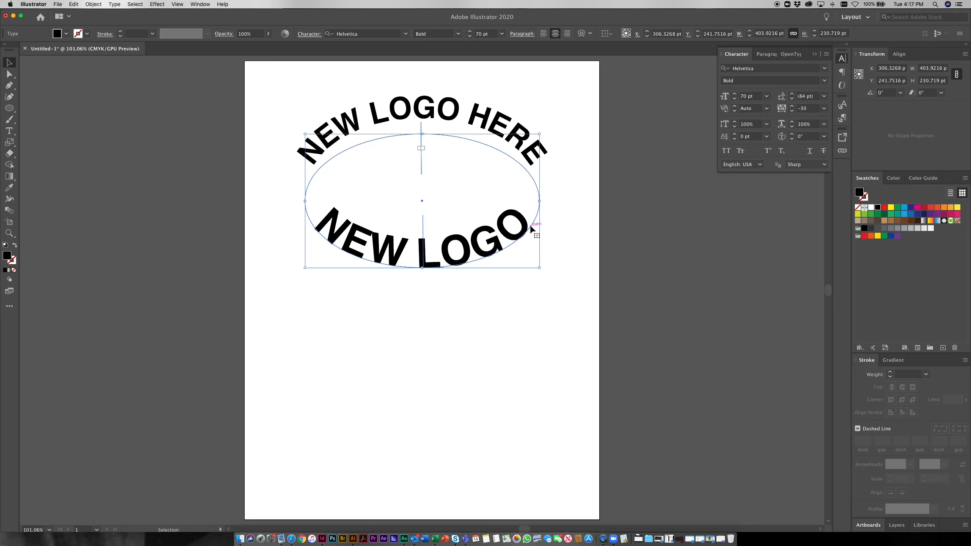
click(451, 309)
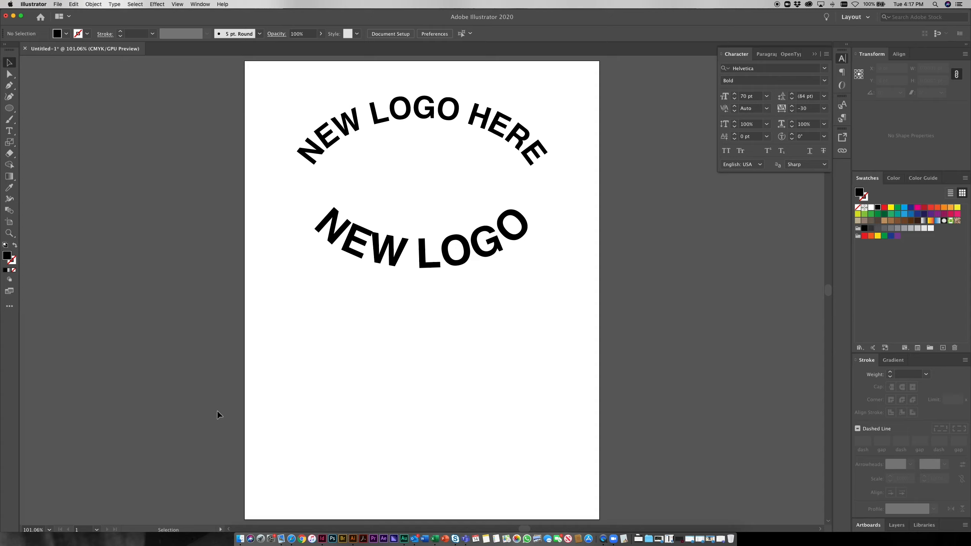
Draw an open S-shaped wave about 504 by 77 pt below the two texts with the Pen tool, using three anchor points.
click(9, 85)
click(263, 338)
drag(283, 349, 284, 351)
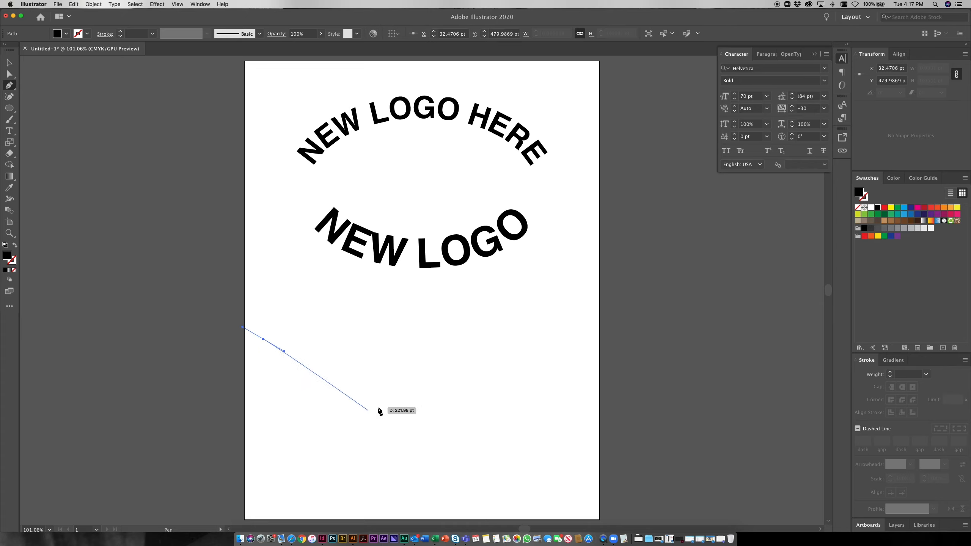
drag(395, 352, 464, 317)
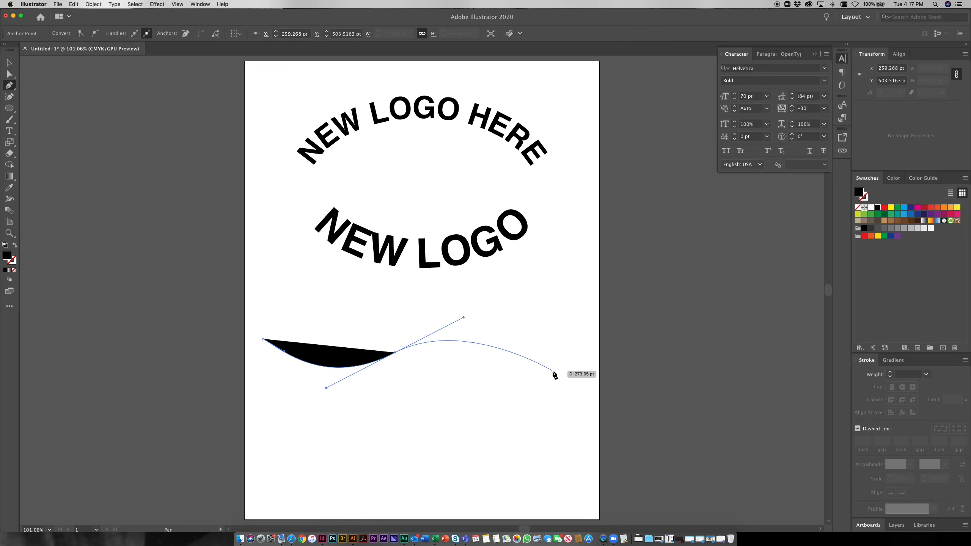
drag(556, 378, 581, 423)
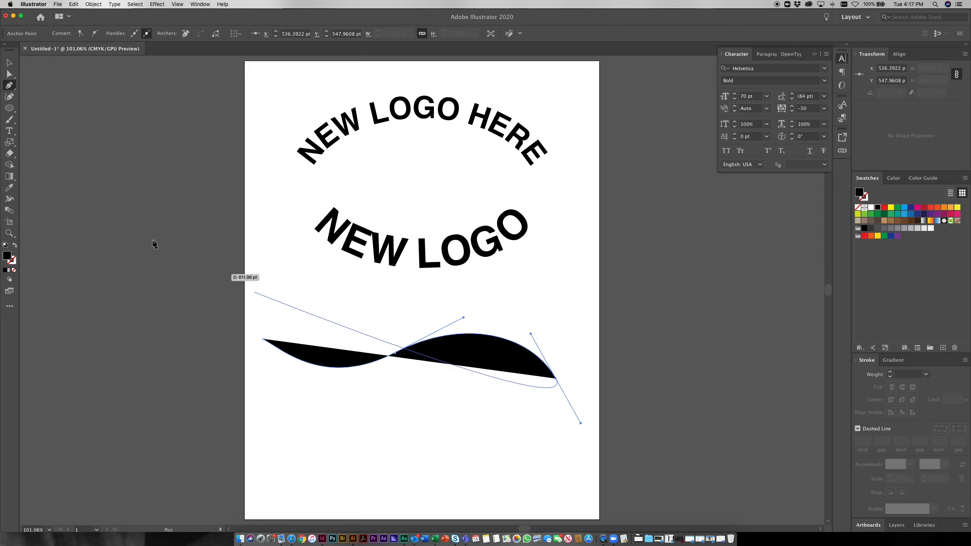
Remove the fill from the wavy path.
click(11, 64)
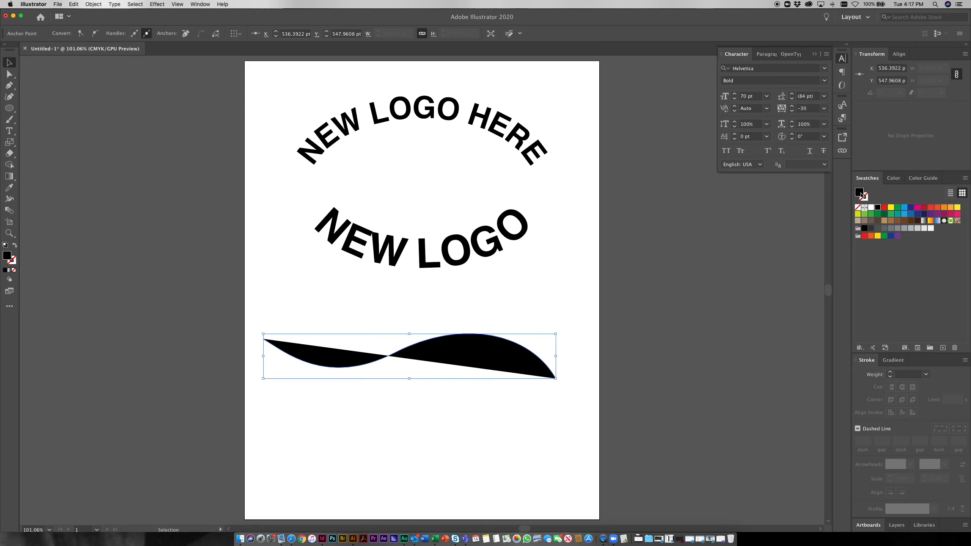
click(505, 348)
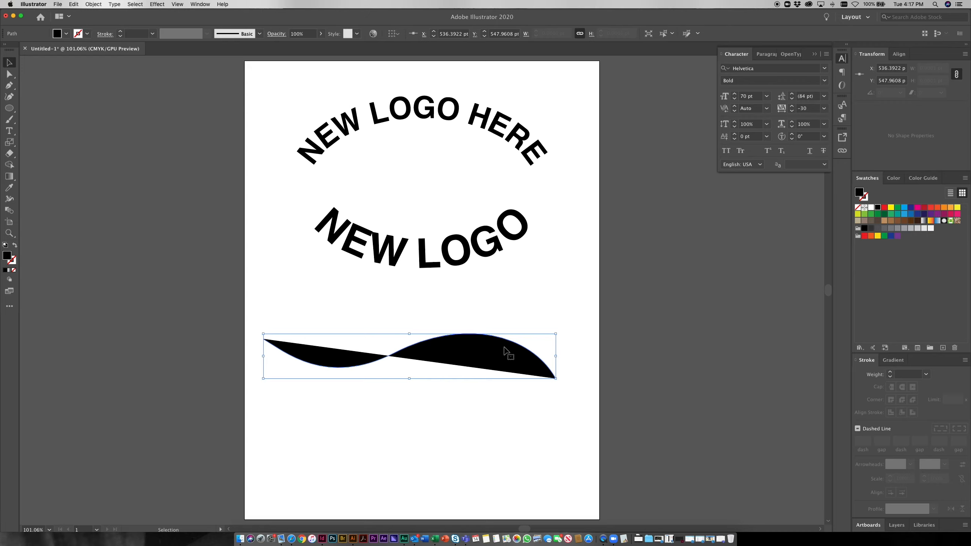
click(858, 209)
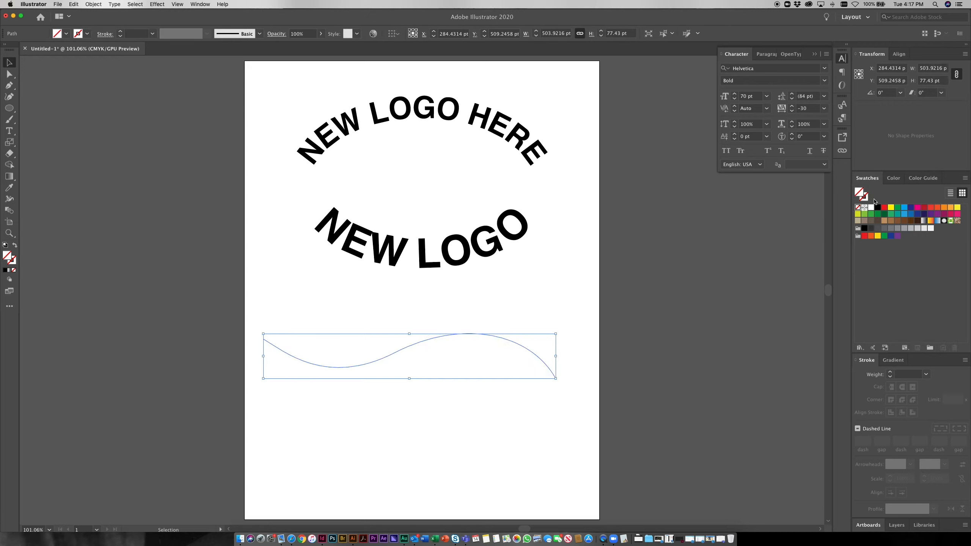
Place the text NEW LOGO along the wavy path with the Type on a Path tool.
click(9, 131)
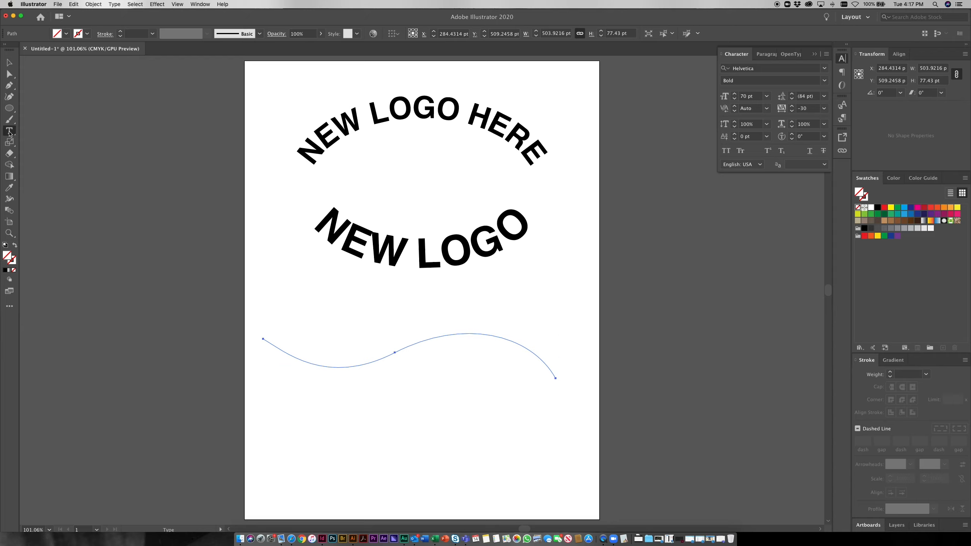
click(49, 141)
click(276, 347)
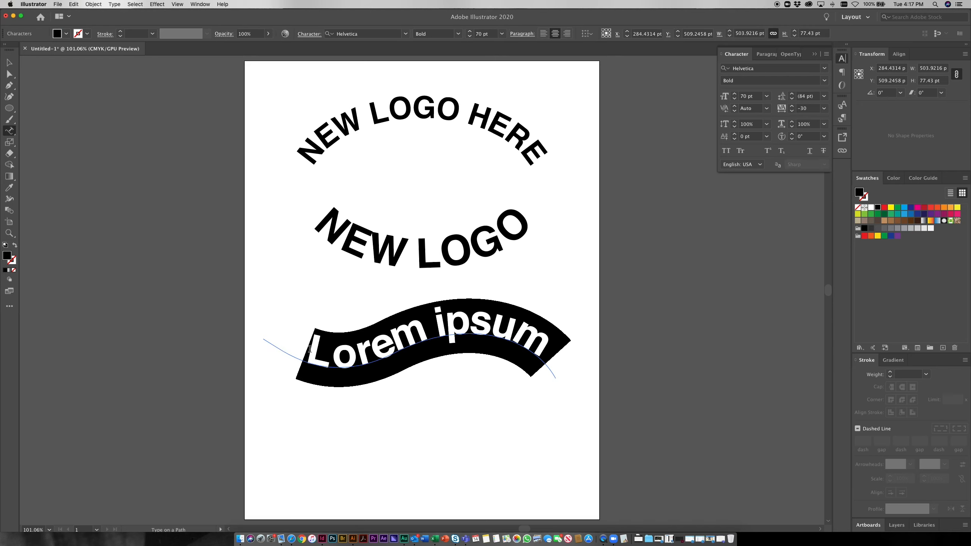
text(NEW LOGO)
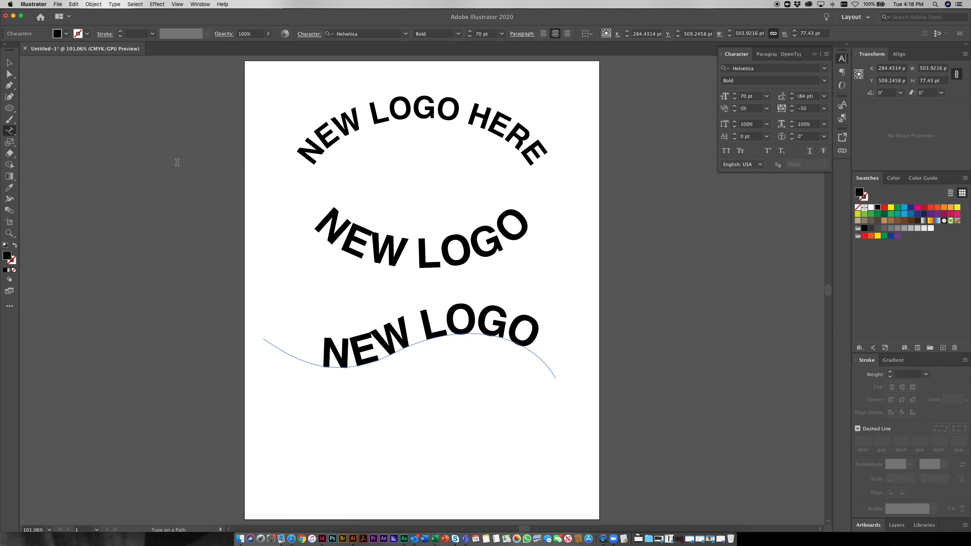
Shift the start bracket of the wavy NEW LOGO text slightly inward along the path.
click(4, 63)
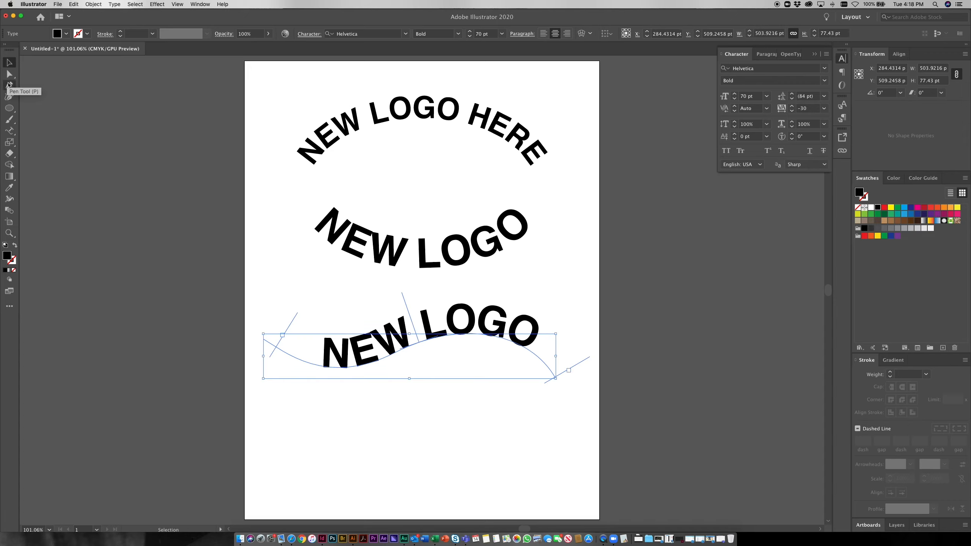
click(9, 75)
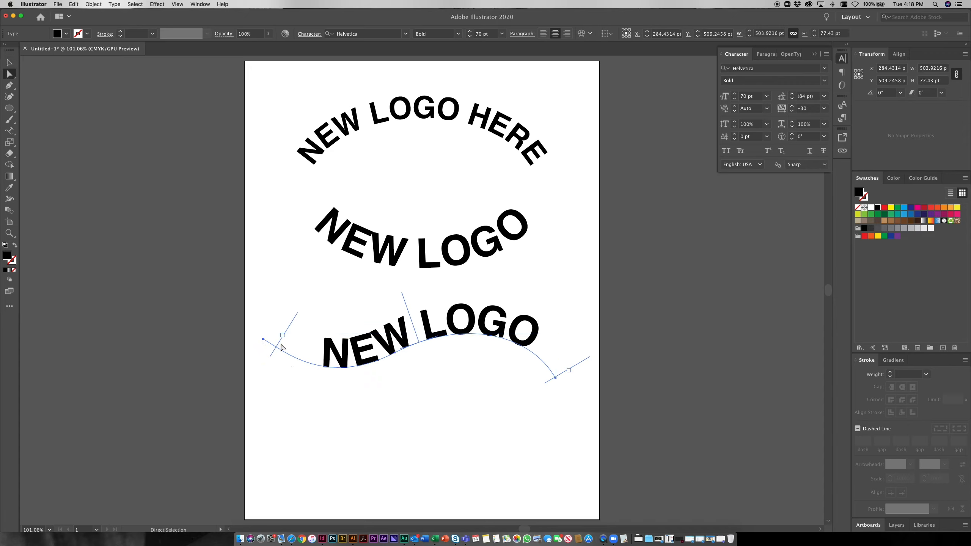
mouse_move(277, 341)
mouse_down()
mouse_move(268, 337)
mouse_move(297, 343)
mouse_move(235, 337)
mouse_move(297, 347)
mouse_move(277, 349)
mouse_move(289, 354)
mouse_up()
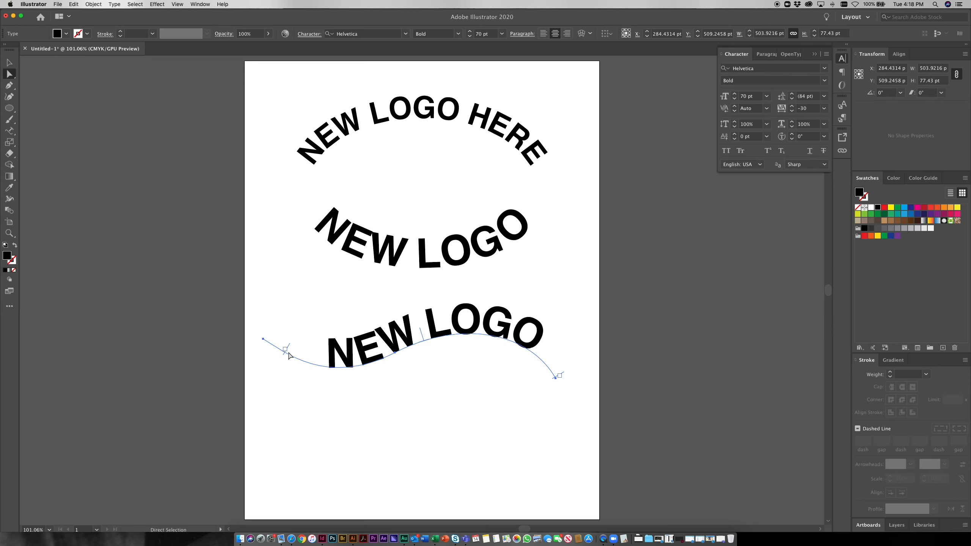
Left-align the NEW LOGO text on the wavy path.
key(t)
triple_click(390, 337)
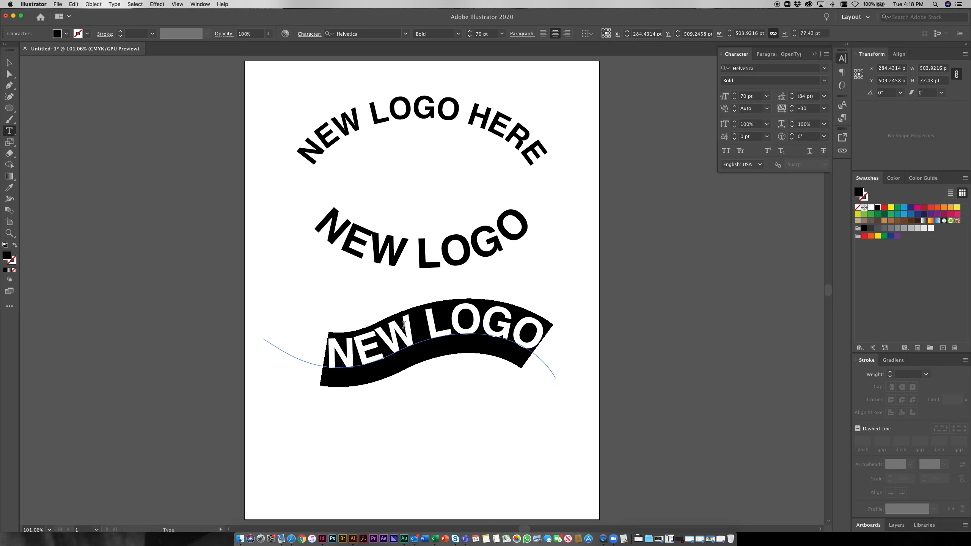
click(543, 34)
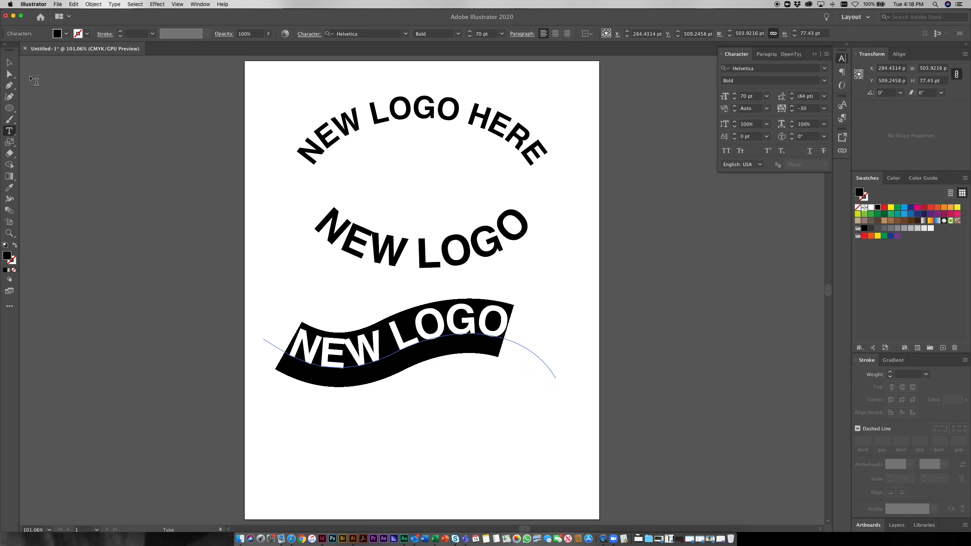
Slide the wavy text's start bracket along the path until NEW LOGO begins near the lowest point of the first dip.
click(9, 74)
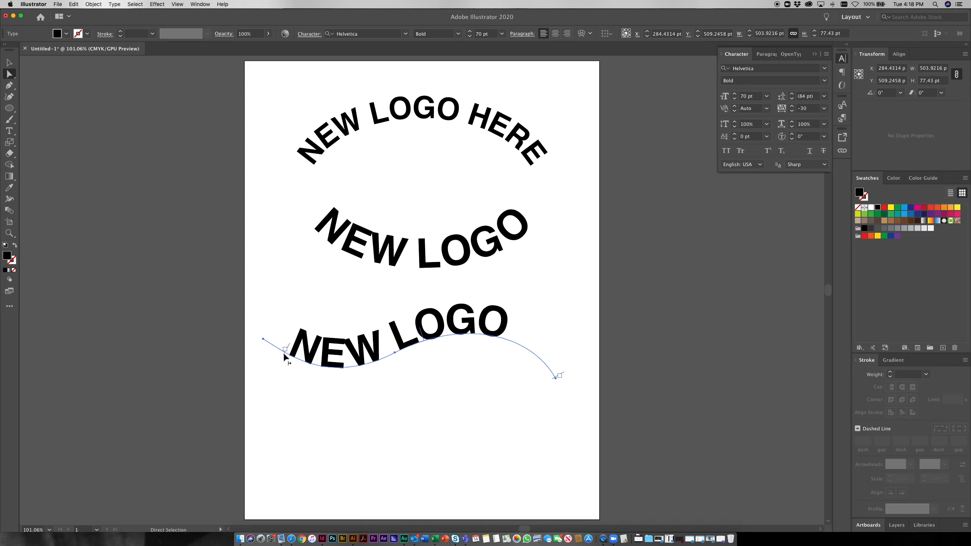
drag(284, 353, 333, 350)
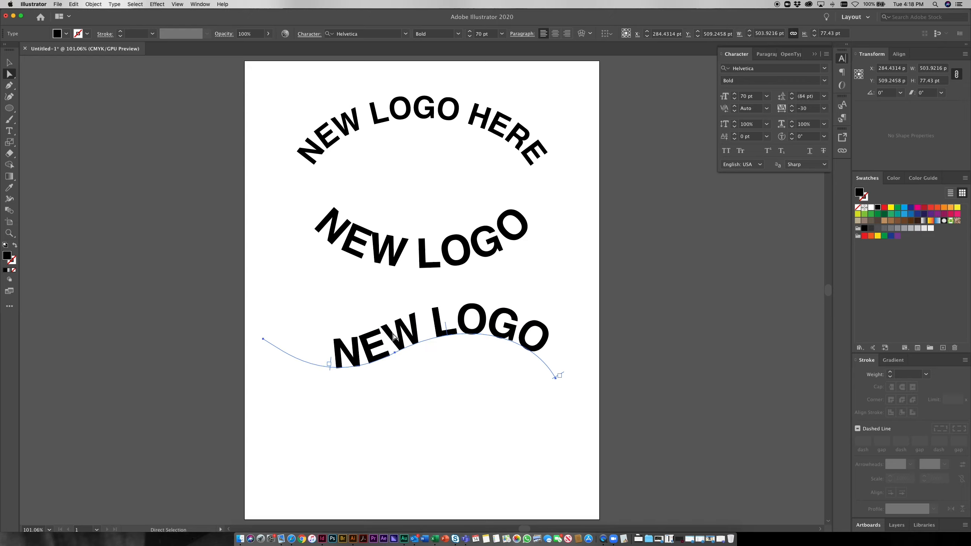
drag(331, 360, 310, 366)
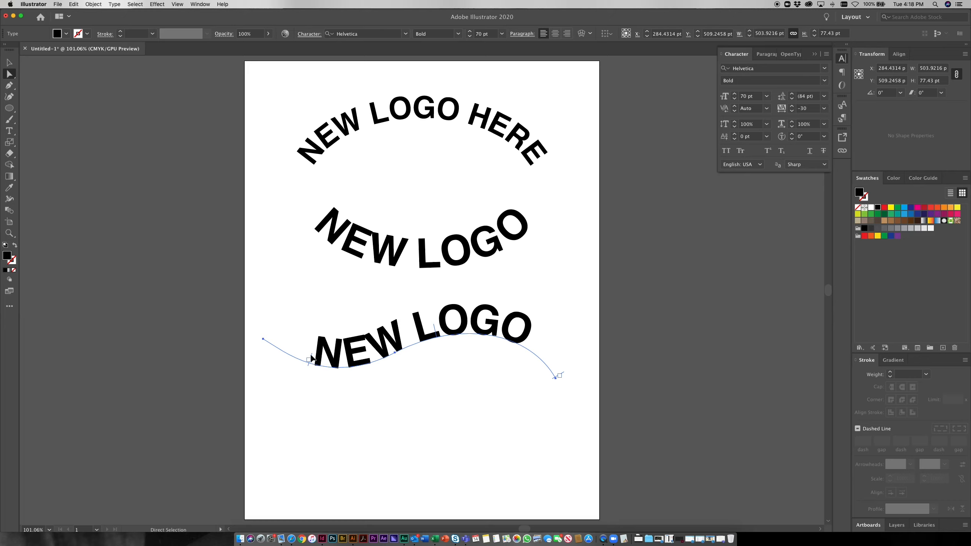
drag(313, 359, 359, 352)
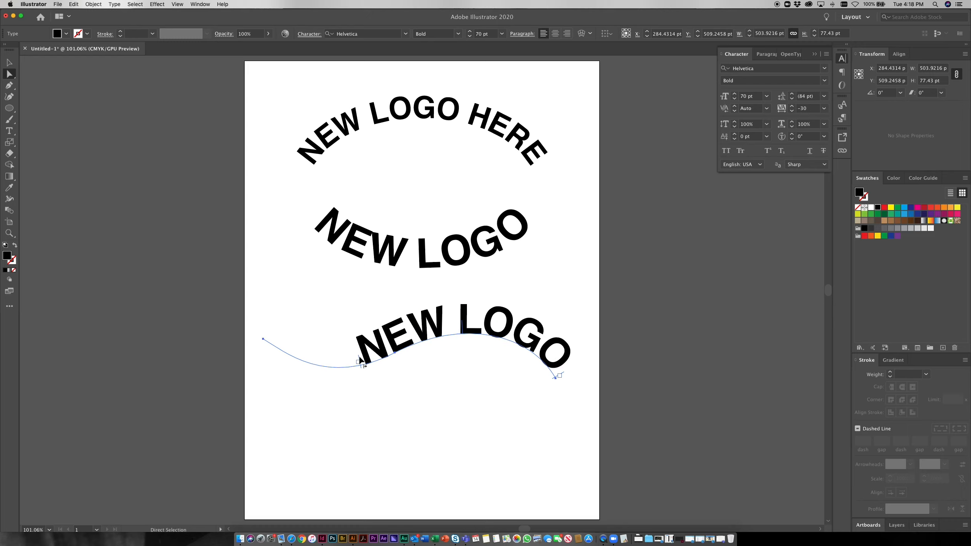
drag(359, 360, 324, 337)
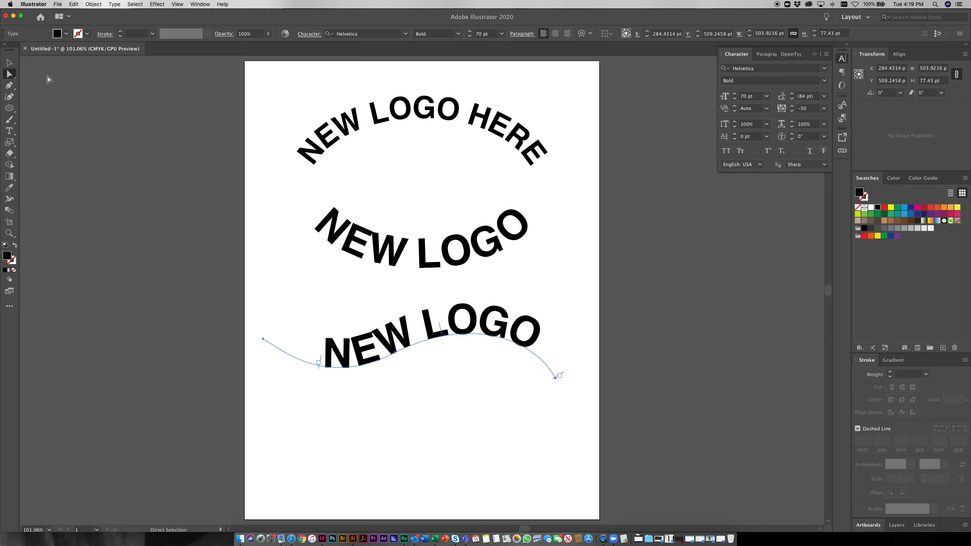
click(8, 62)
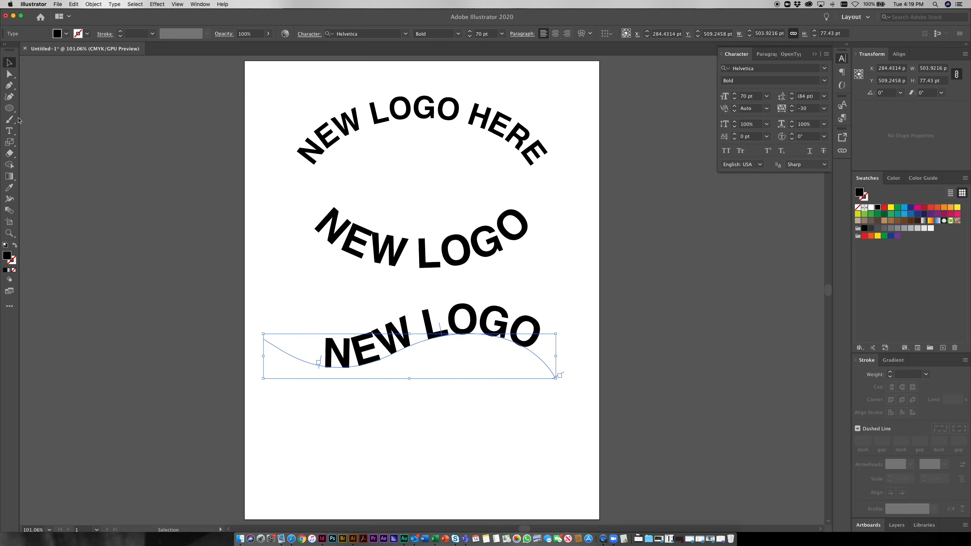
click(9, 74)
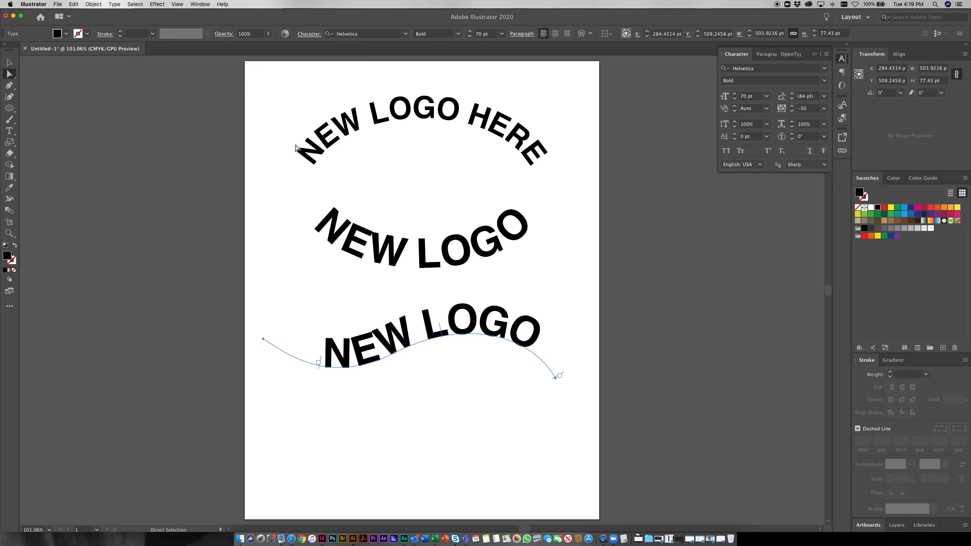
click(353, 134)
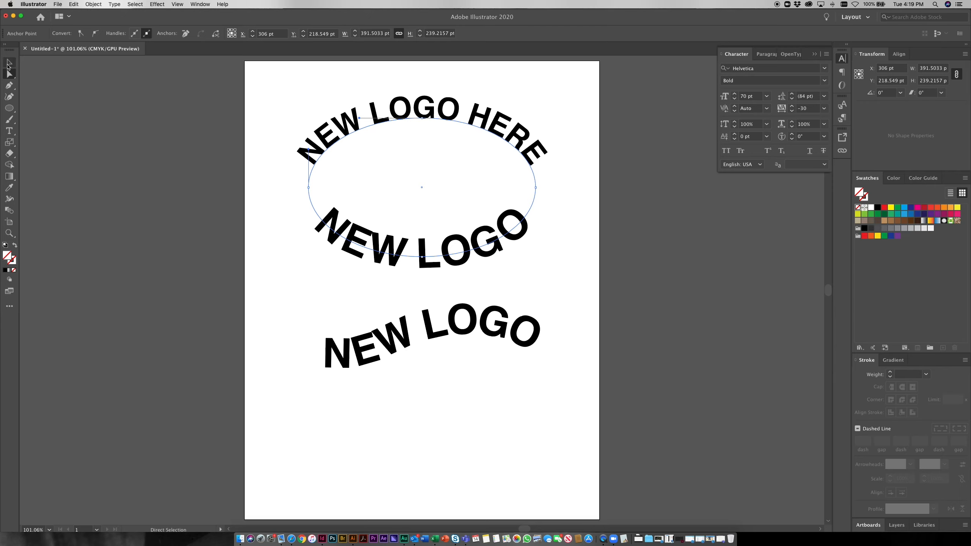
click(9, 63)
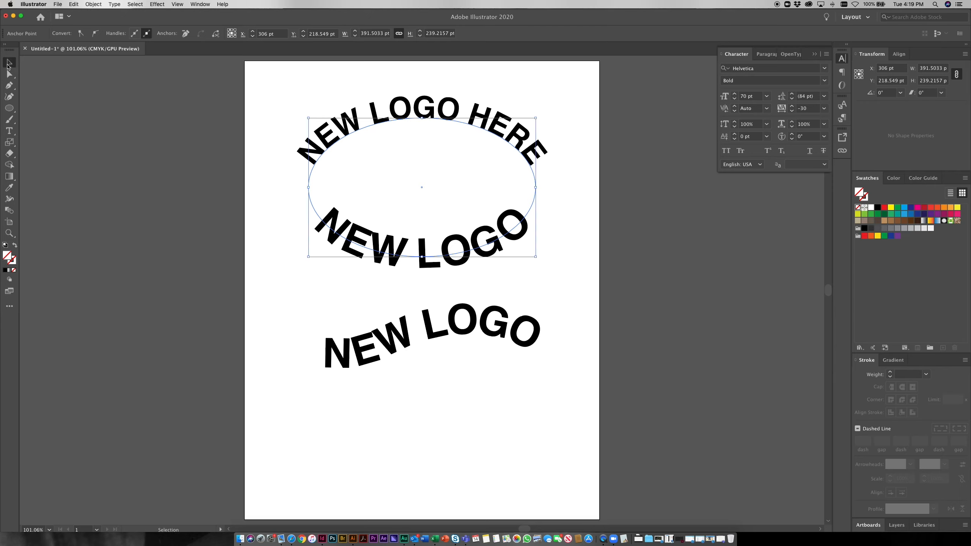
click(360, 94)
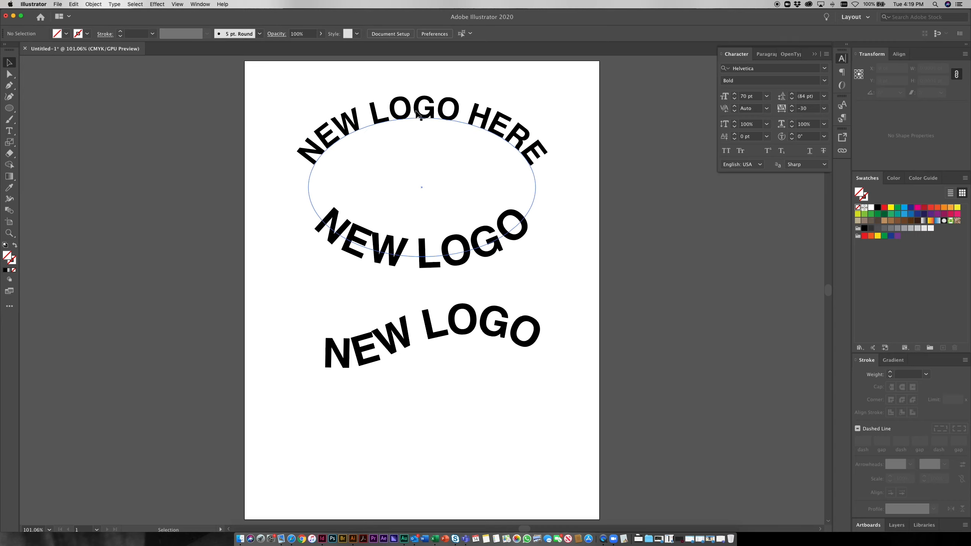